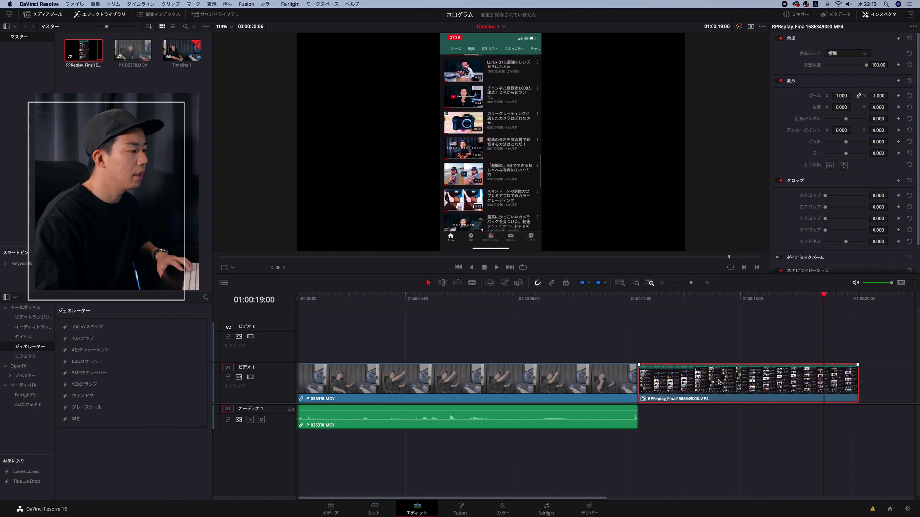
Step: Move the phone screen recording to Video 2 above the footage and crop its top by 167 and its bottom by 100
left_click_drag(711, 380, 435, 342)
left_click(382, 300)
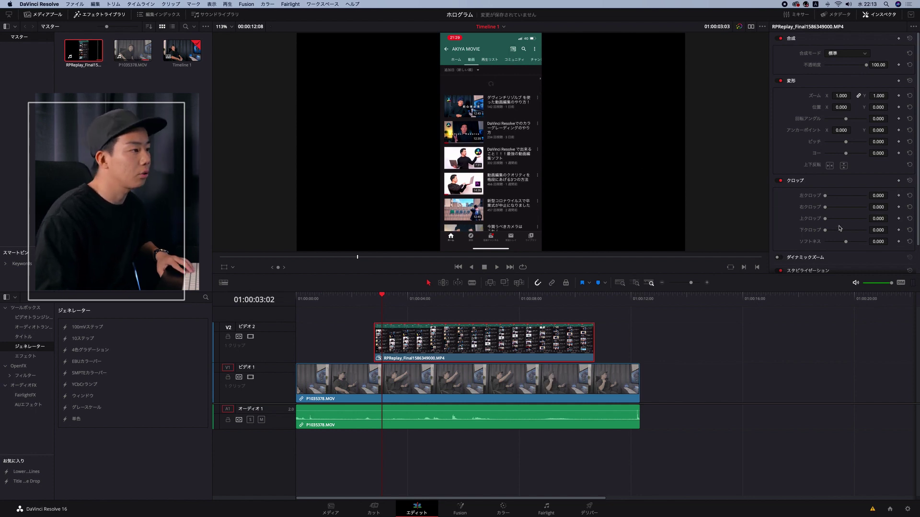
left_click_drag(878, 219, 890, 218)
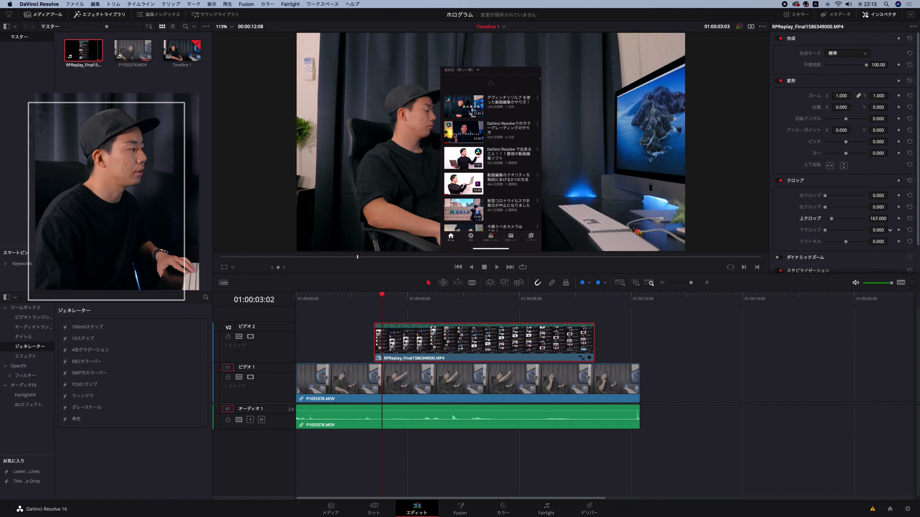
left_click_drag(889, 229, 890, 229)
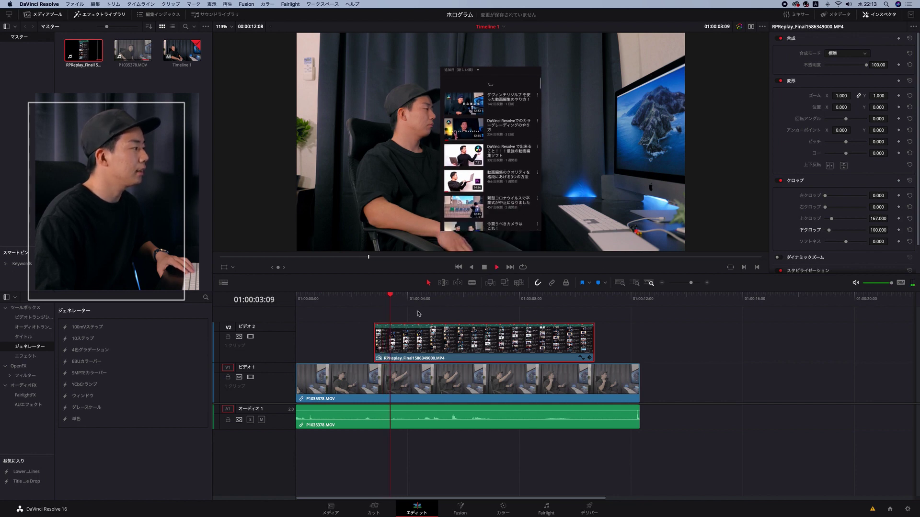
Step: Scale the screen recording to 0.750, position it at X 340 and Y 155, set its yaw to -0.201 and lower its opacity to 60
left_click_drag(842, 94, 844, 117)
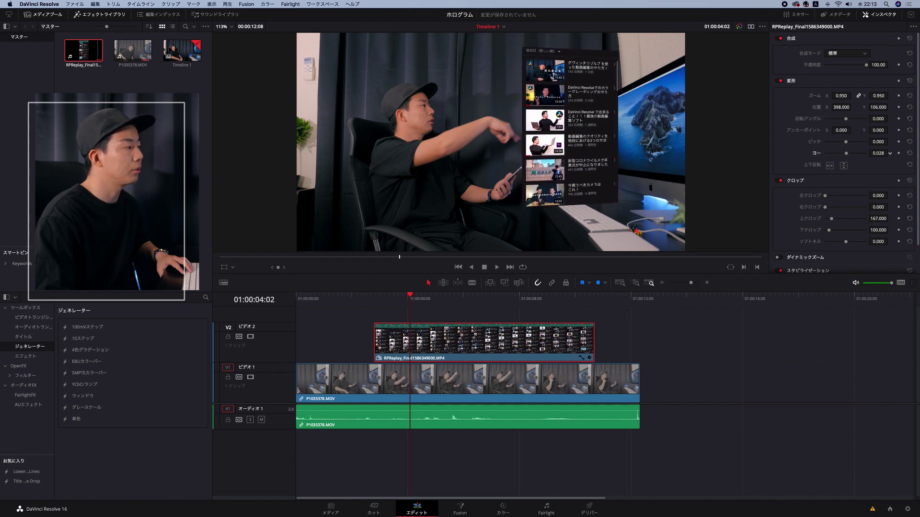
left_click_drag(878, 153, 880, 157)
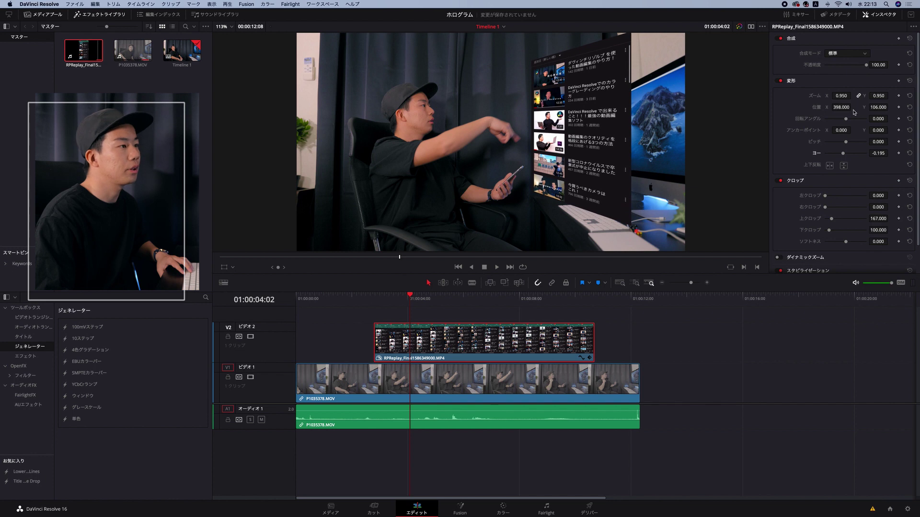
left_click_drag(842, 95, 845, 107)
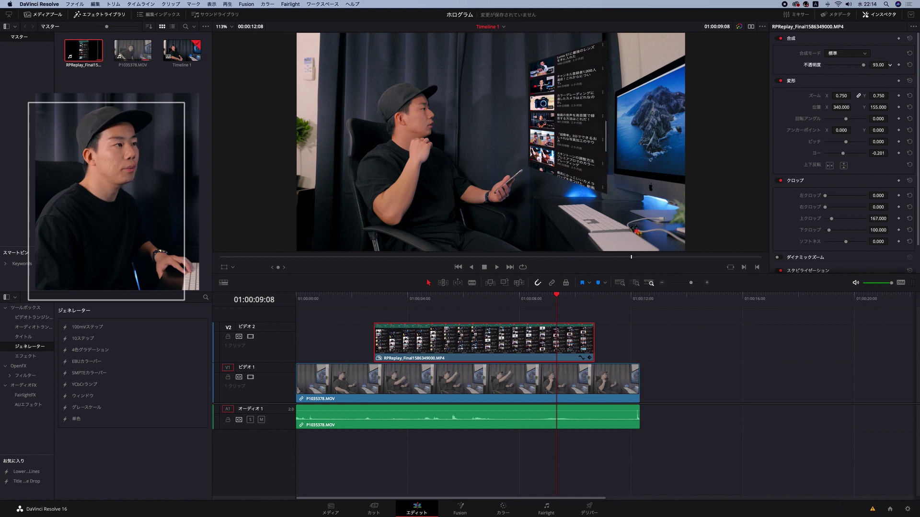
left_click_drag(878, 65, 872, 65)
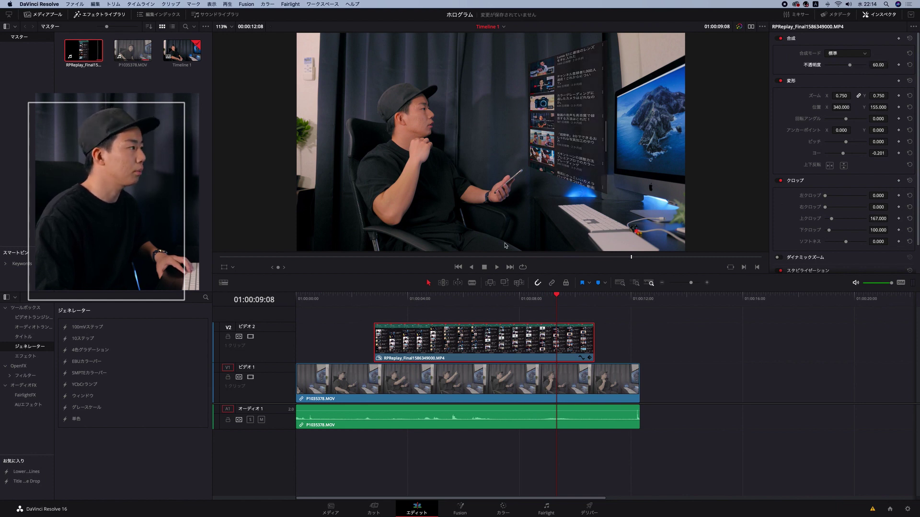
Step: Play back the composite and examine the speed segments of the screen recording in its retime controls
left_click(375, 299)
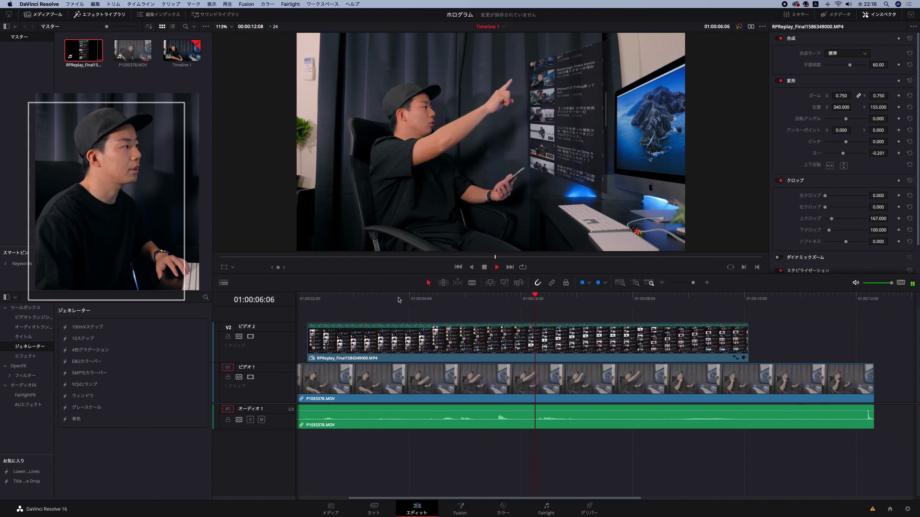
key("space")
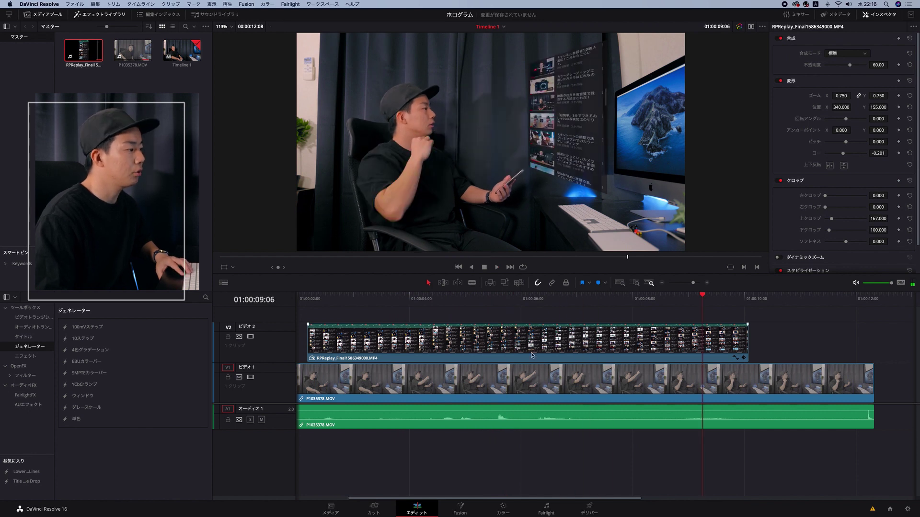
left_click(532, 355)
right_click(532, 356)
left_click(595, 297)
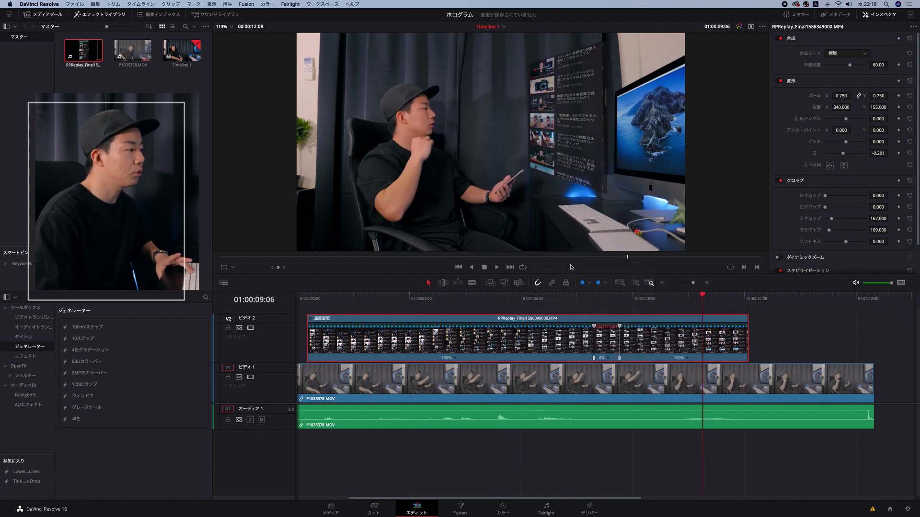
left_click(310, 318)
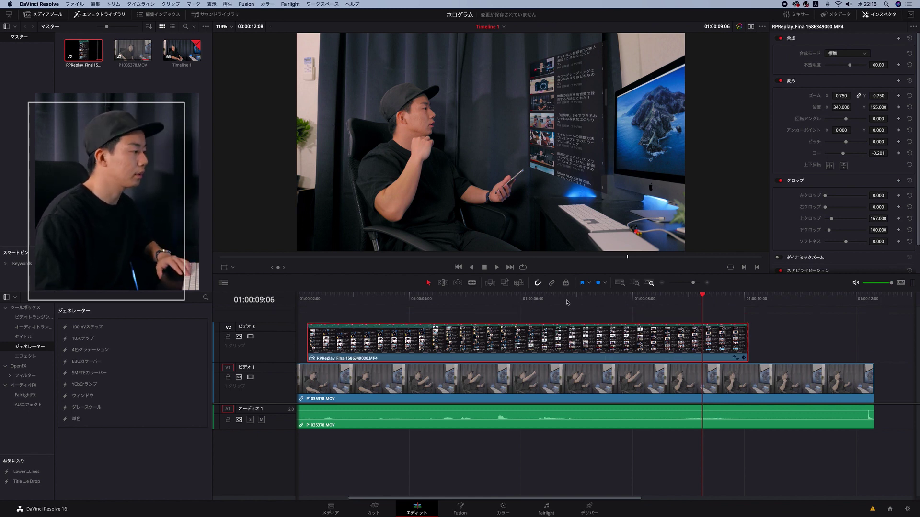
Step: Split the P1035378.MOV footage on Video 1 at the start and end of the screen recording above it
left_click_drag(551, 299, 464, 301)
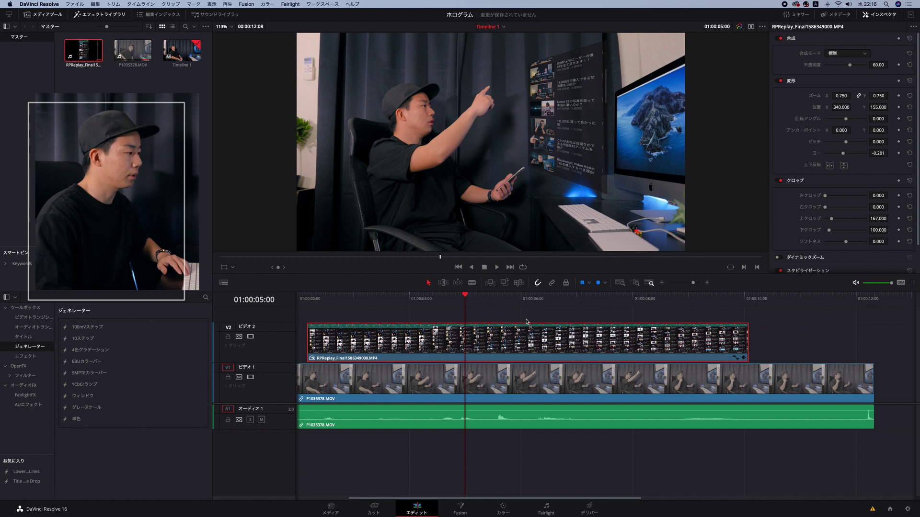
scroll(498, 325, "left", 2)
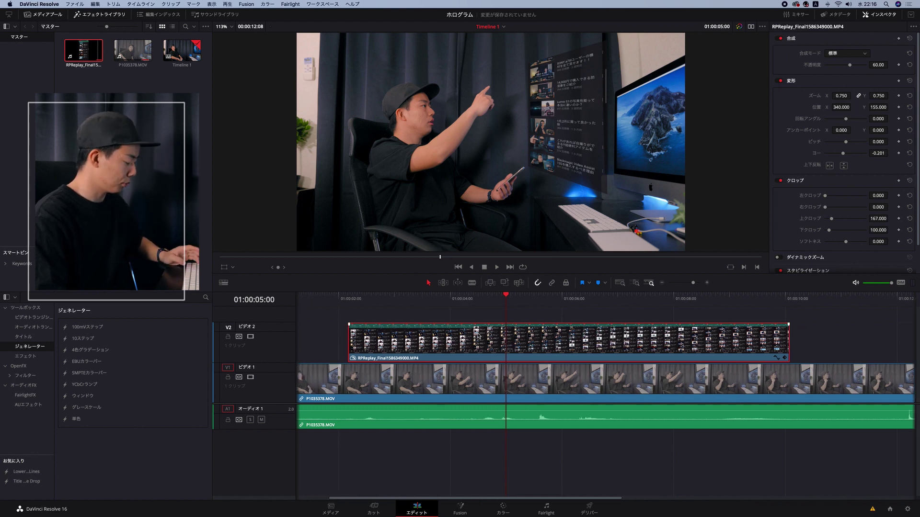
key("b")
left_click(348, 376)
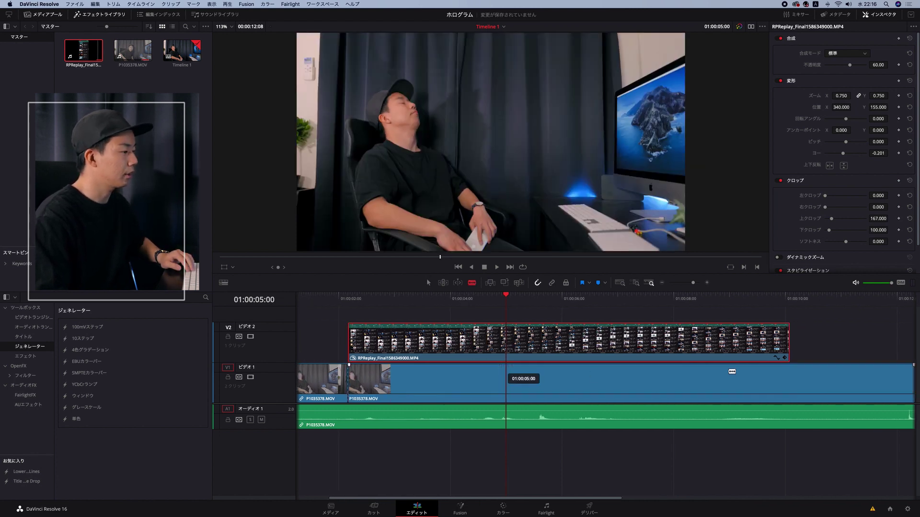
left_click(791, 373)
key("a")
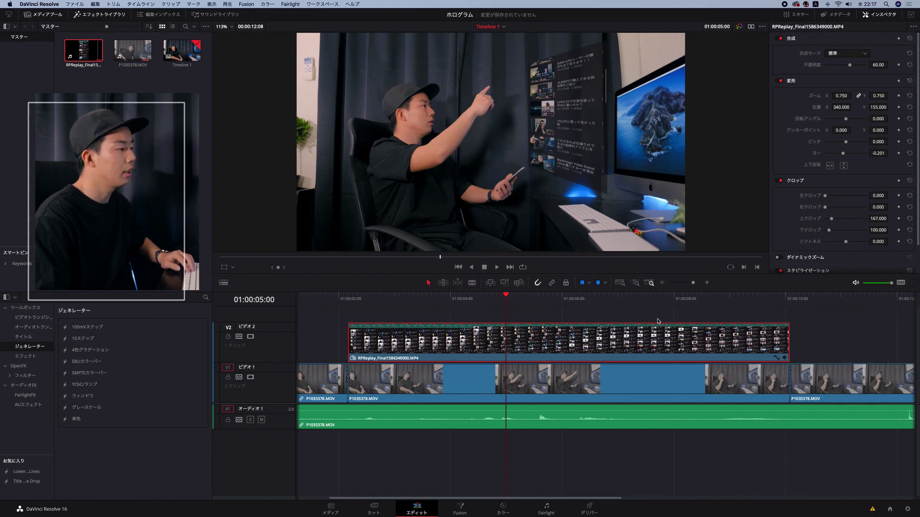
Step: Combine the screen recording and the footage segment beneath it into a new Fusion clip and open it on the Fusion page
left_click(671, 376, "super")
right_click(677, 350)
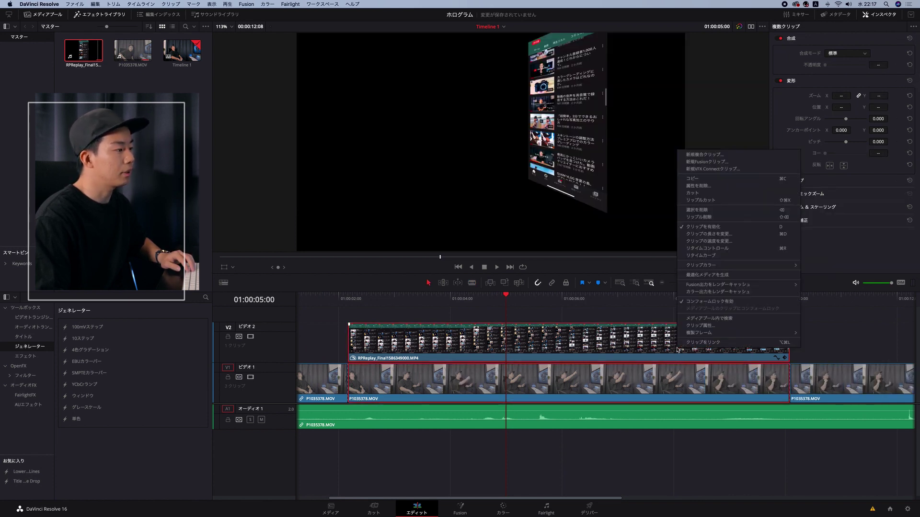
left_click(718, 163)
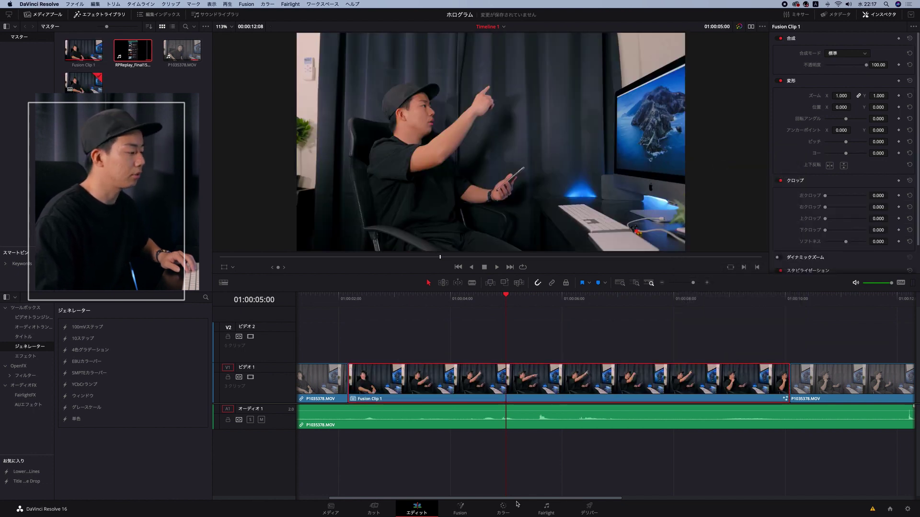
left_click(463, 513)
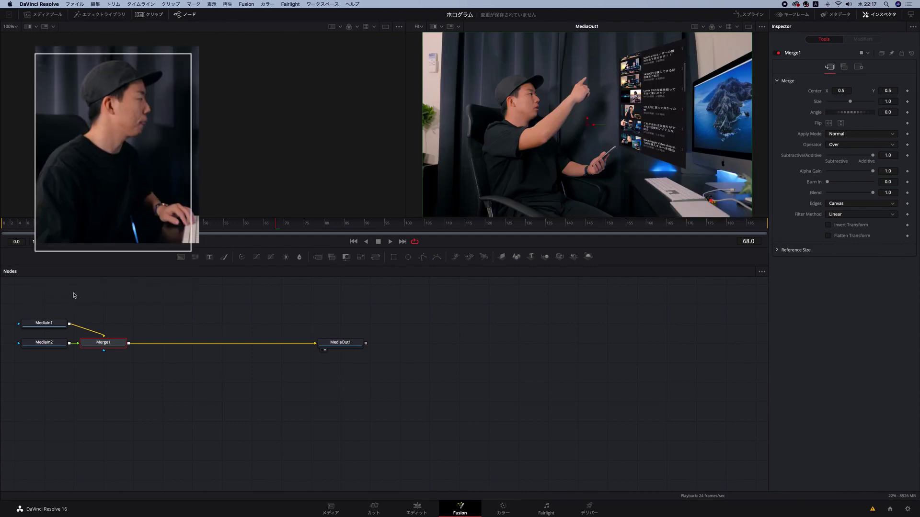
Step: Set the node connections to Orthogonal Pipes and move MediaIn1 and MediaIn2 farther away from Merge1
left_click_drag(21, 299, 420, 474)
left_click(437, 310)
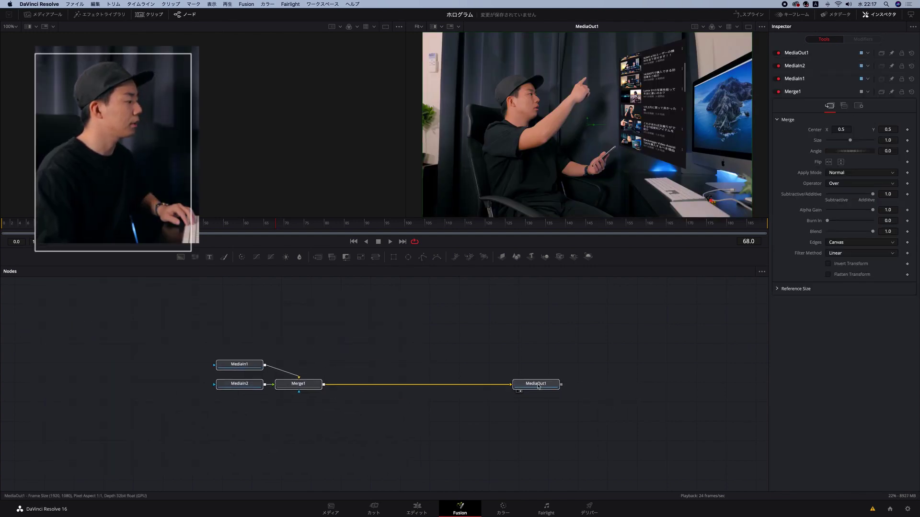
right_click(428, 320)
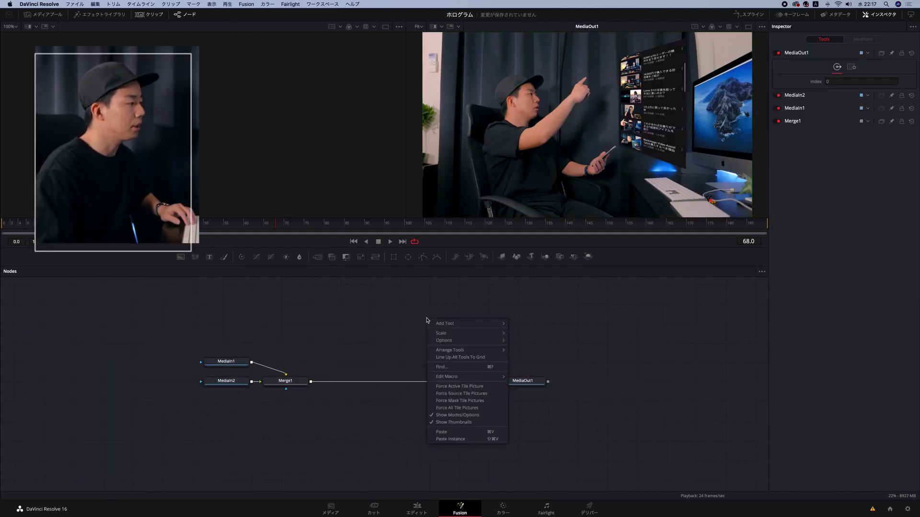
mouse_move(449, 334)
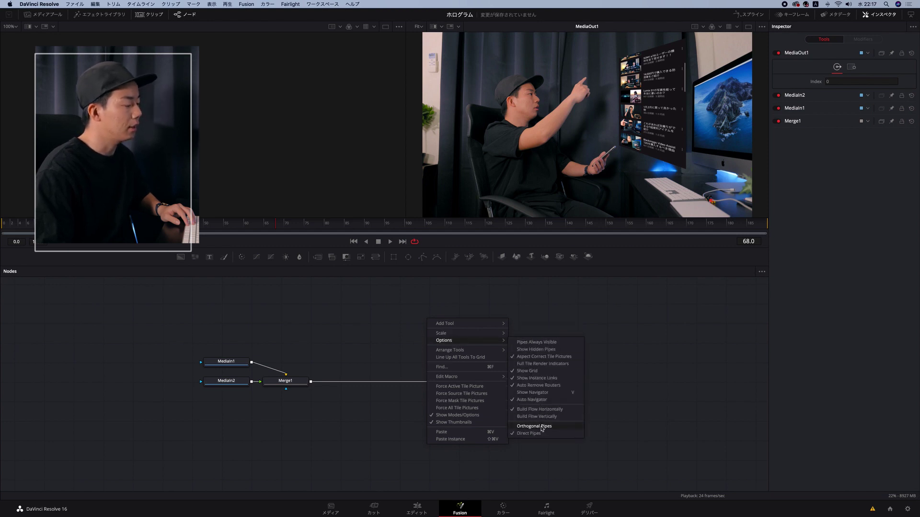
left_click(542, 430)
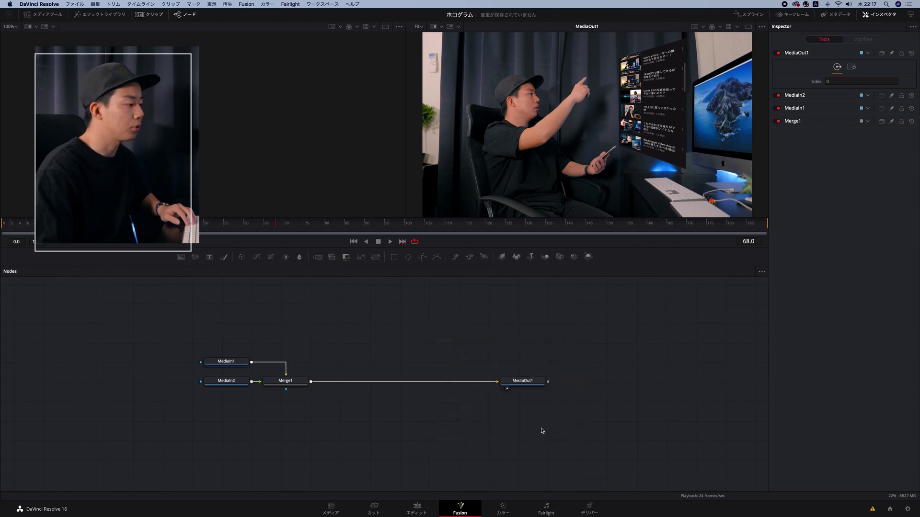
left_click_drag(203, 353, 208, 419)
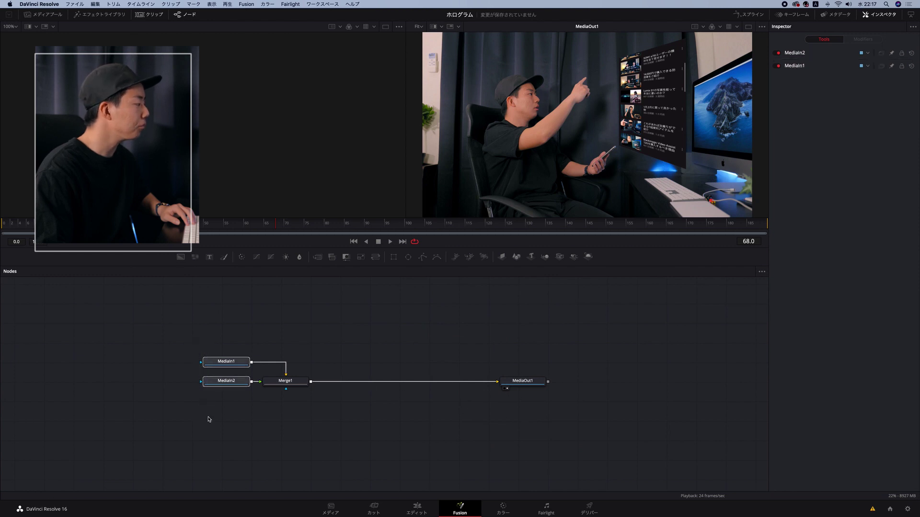
left_click_drag(230, 357, 116, 360)
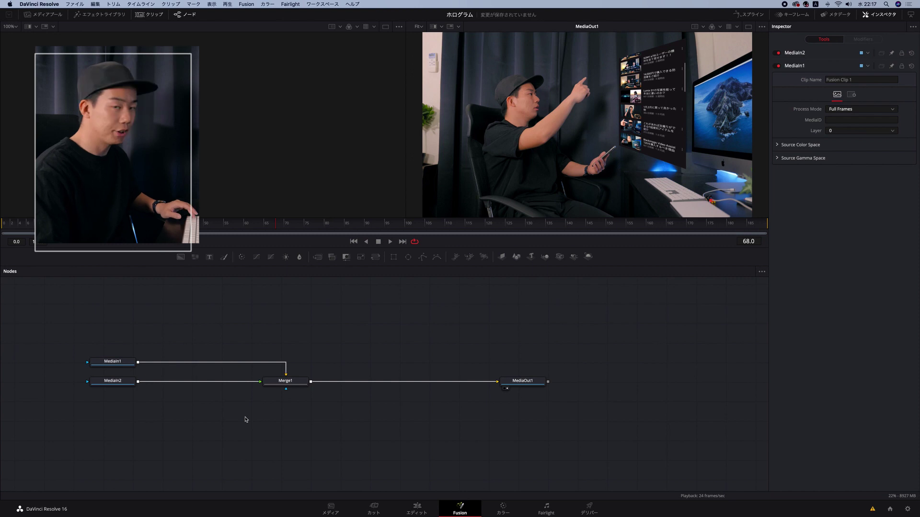
Step: Find the scan-line tool 走査線 in the tool selector and add it to the node graph
key("shift+space")
type("Shadow")
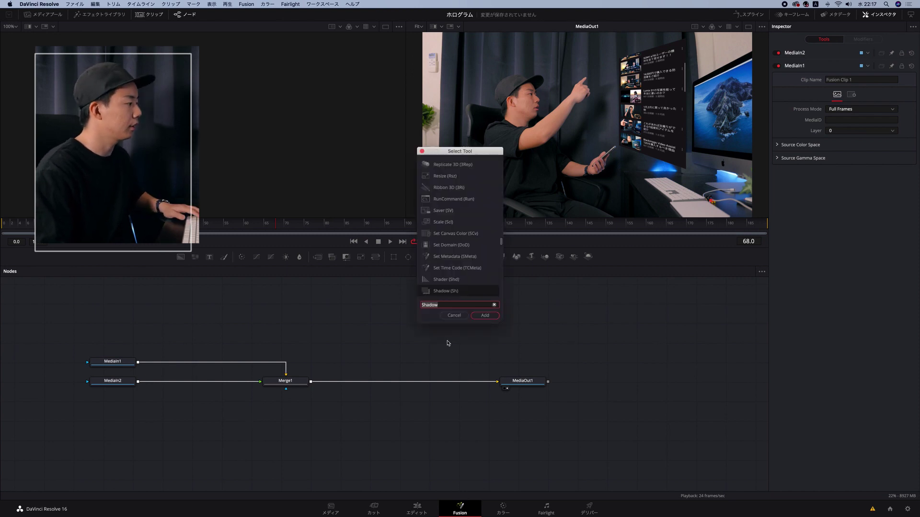
key("BackSpace")
key("BackSpace")
key("BackSpace")
key("BackSpace")
key("BackSpace")
key("BackSpace")
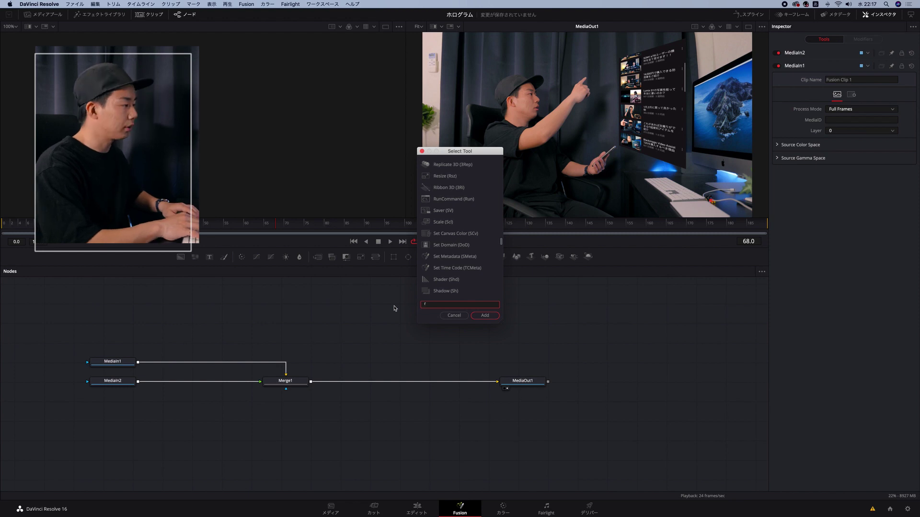
type("sぷ")
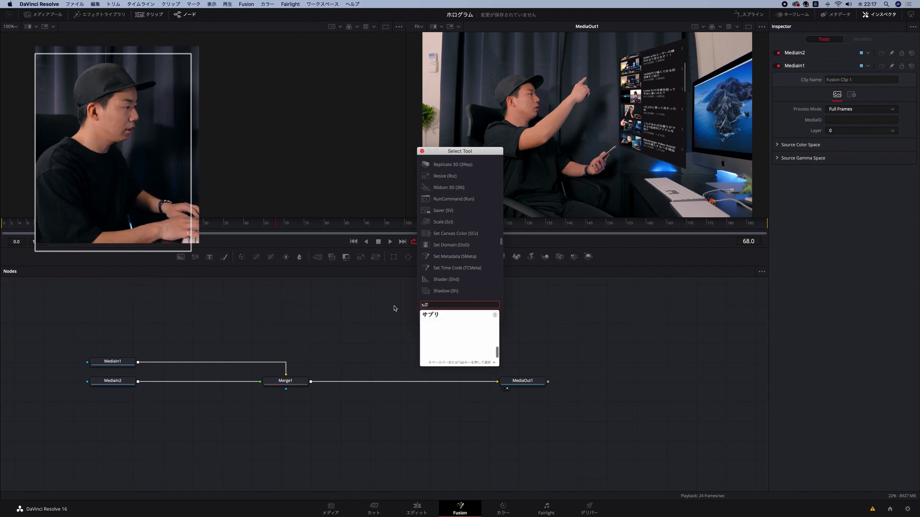
key("BackSpace")
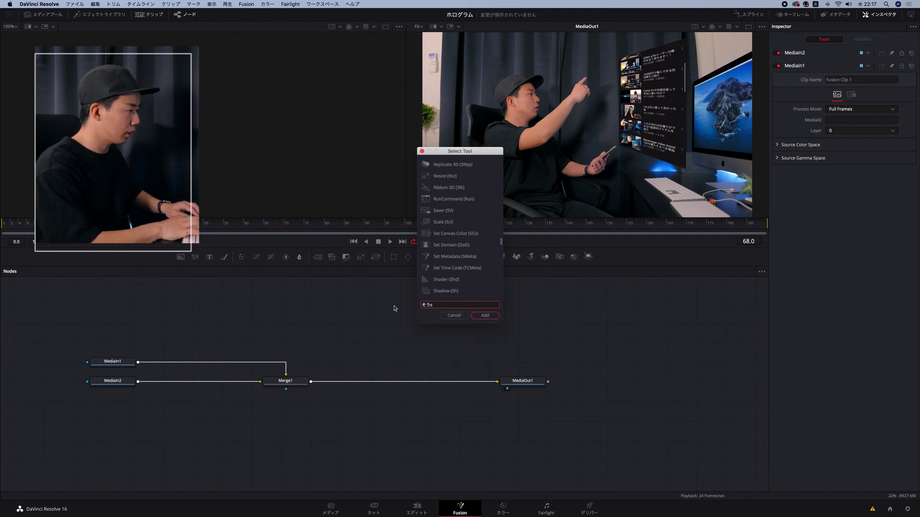
type("走査線")
key("space")
key("Return")
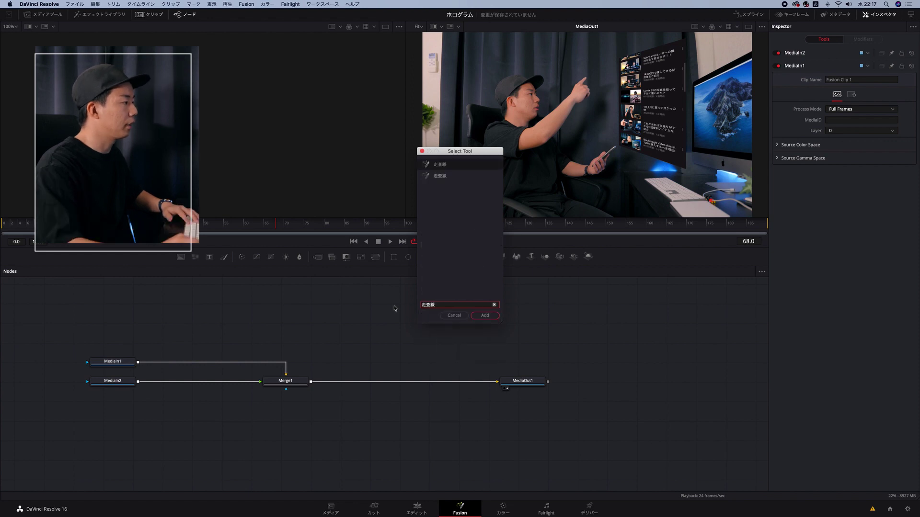
double_click(440, 165)
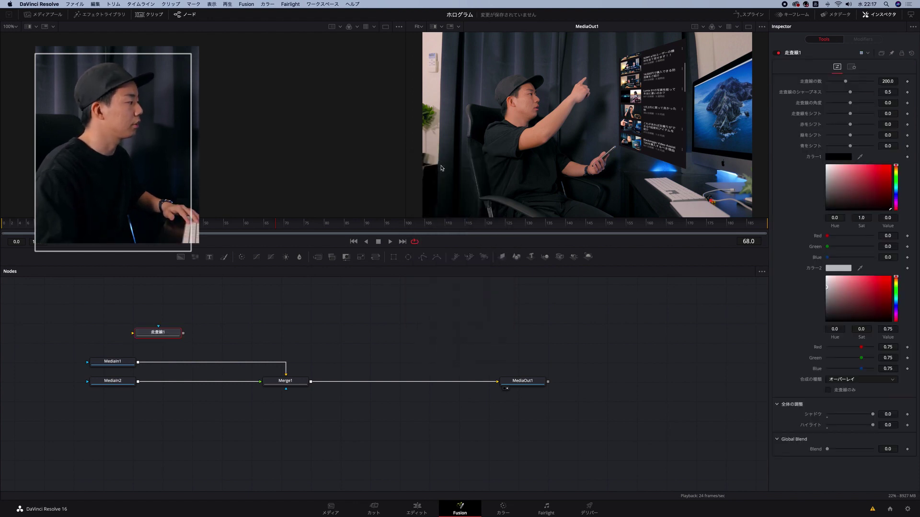
Step: Insert the 走査線1 node between MediaIn2 and Merge1 and spread out the surrounding input nodes
left_click_drag(152, 337, 177, 385)
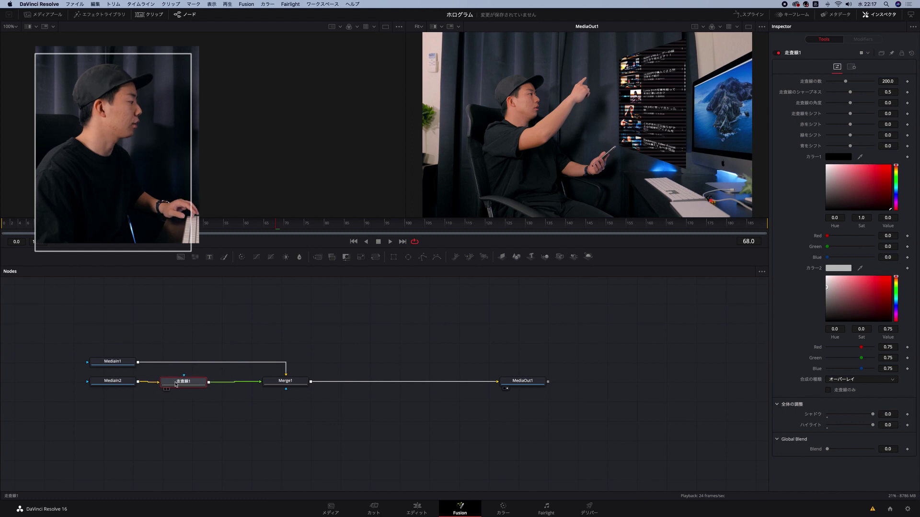
left_click_drag(120, 368, 120, 323)
left_click_drag(133, 362, 142, 382)
left_click(140, 382)
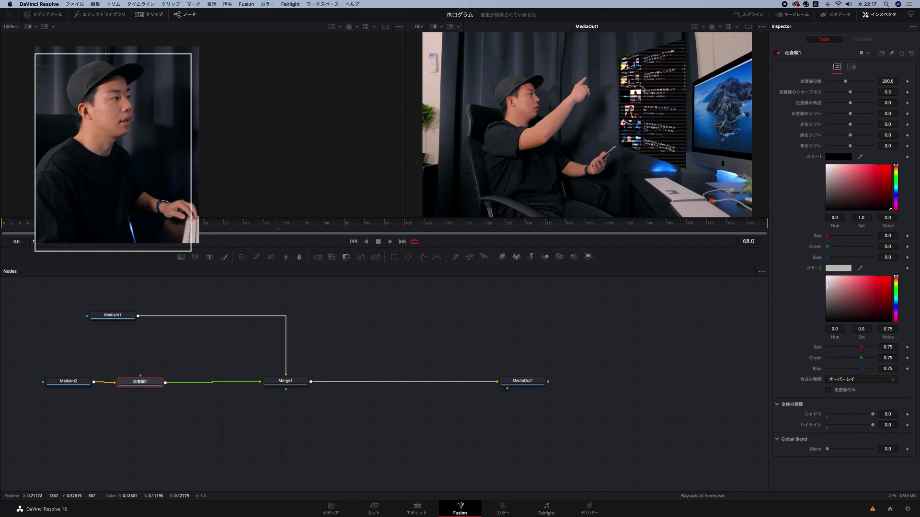
Step: Try 500 for the number of scan lines (走査線の数) and settle on 346.8
double_click(887, 81)
type("500")
key("Return")
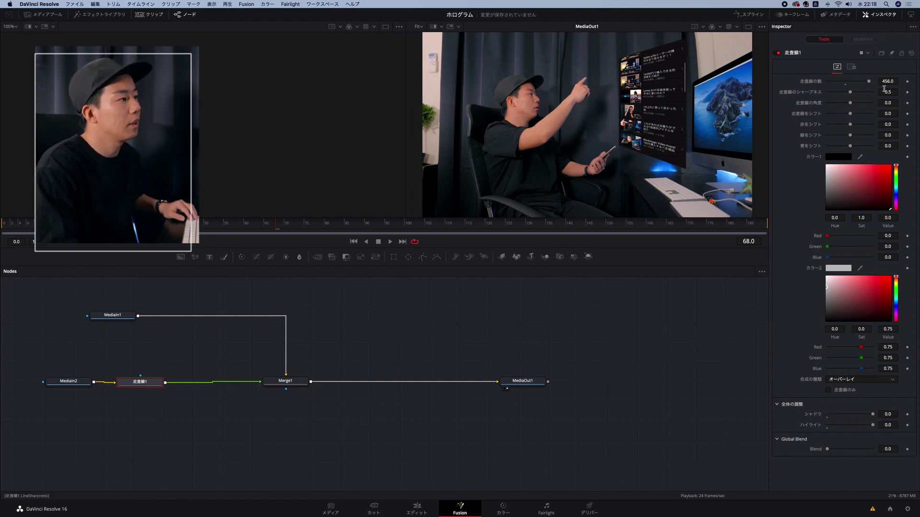
left_click_drag(887, 81, 868, 82)
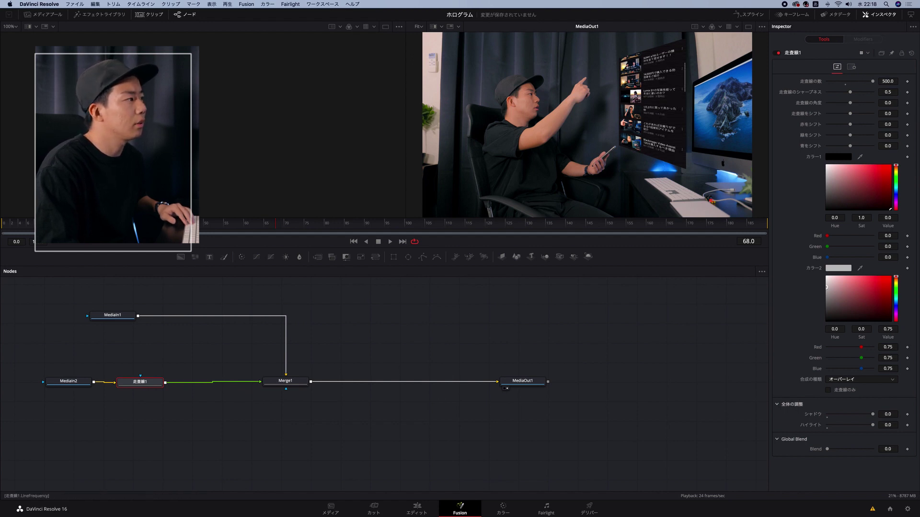
mouse_move(872, 81)
left_mouse_down()
mouse_move(853, 82)
mouse_move(861, 82)
left_mouse_up()
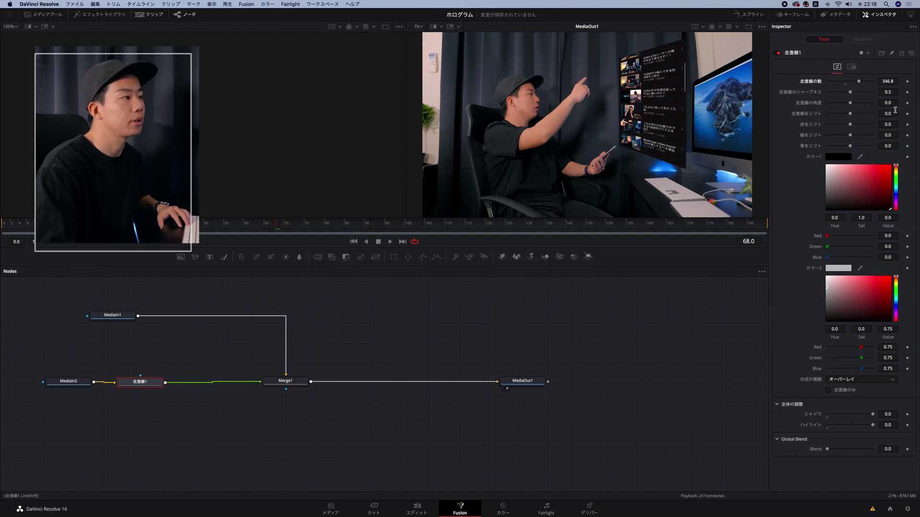
Step: Set the scan-line sharpness (走査線のシャープネス) to 1.0 and reduce Merge1's Alpha Gain to 0.606
left_click_drag(888, 93, 892, 93)
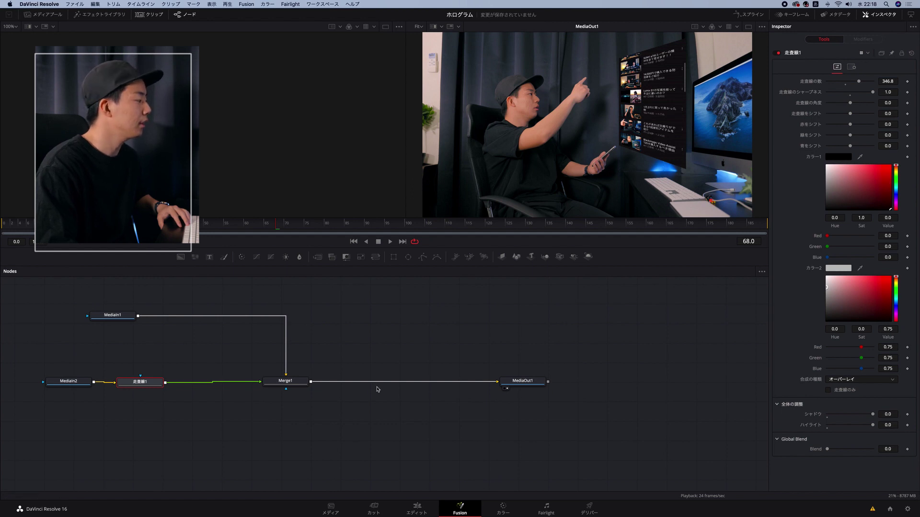
left_click(283, 382)
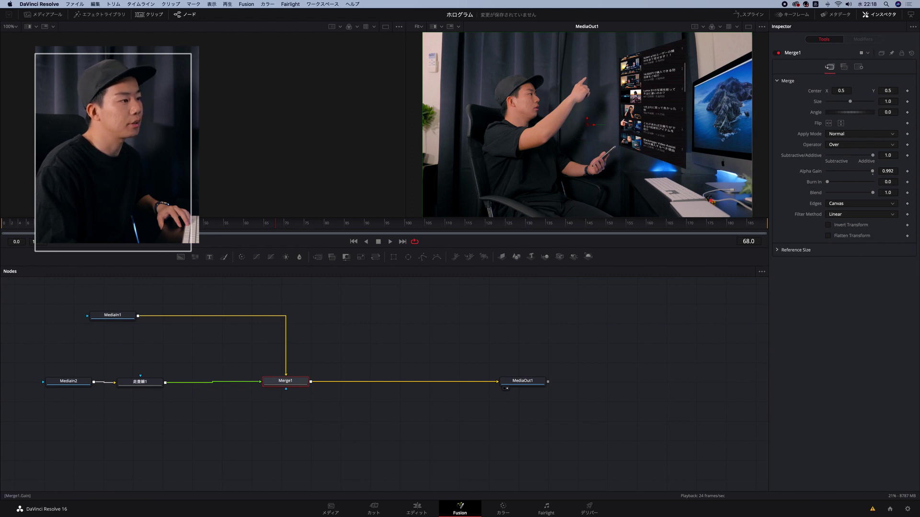
mouse_move(888, 171)
left_mouse_down()
mouse_move(877, 171)
mouse_move(891, 171)
left_mouse_up()
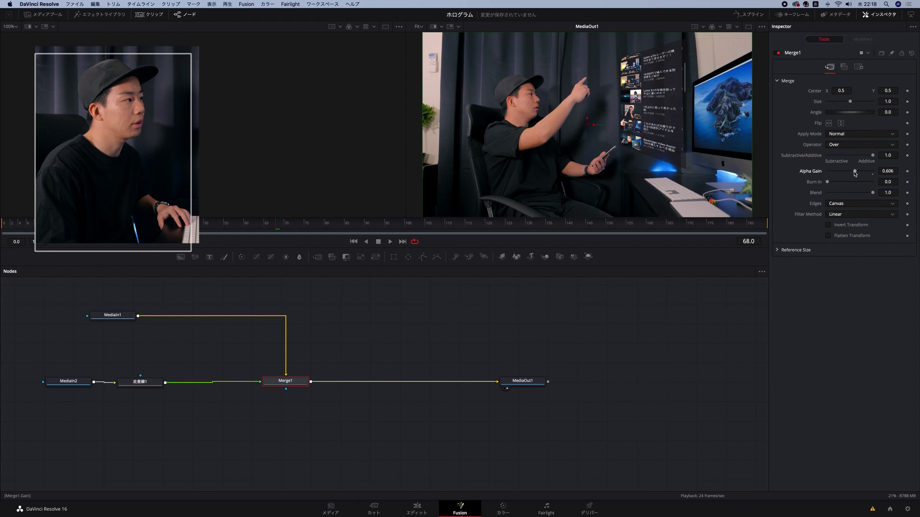
Step: Set カラー1 of the 走査線1 node to a blue-teal with hue 0.536, saturation 0.847 and value 0.583
left_click(142, 386)
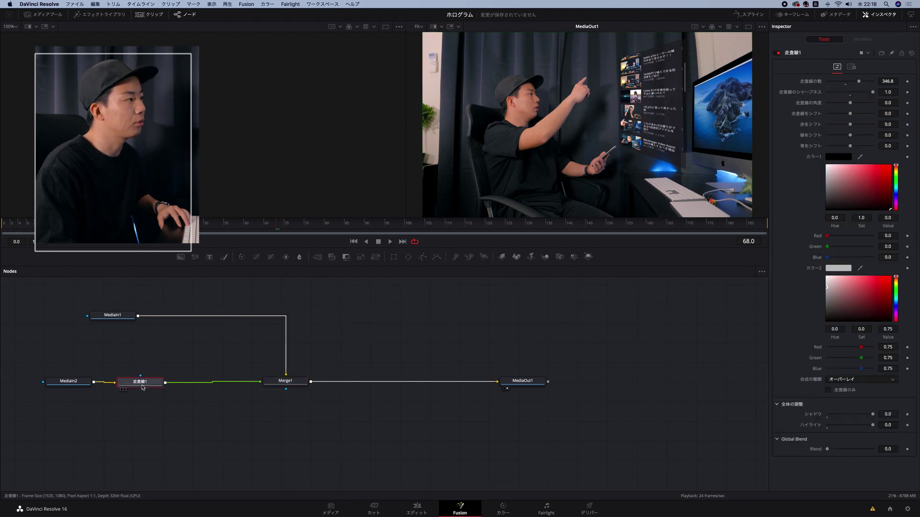
mouse_move(899, 194)
left_mouse_down()
mouse_move(867, 183)
mouse_move(896, 190)
left_mouse_up()
left_click(880, 190)
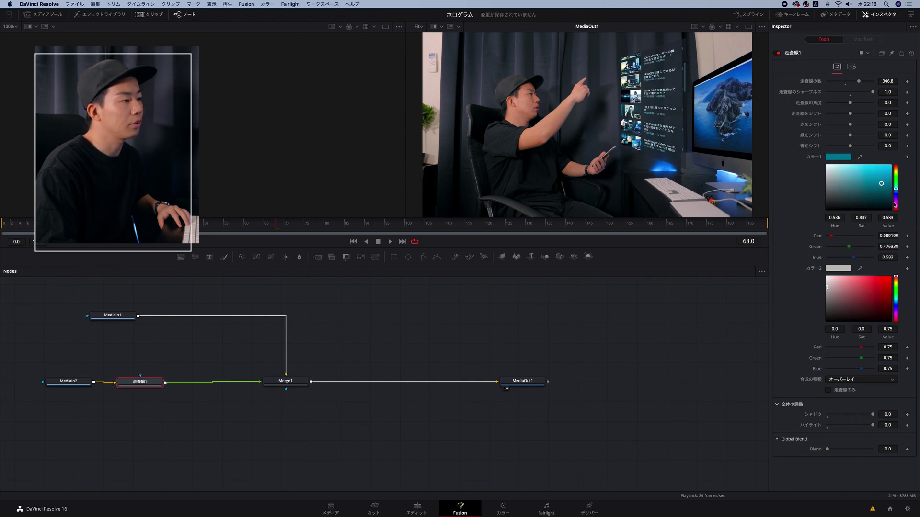
Step: Set カラー2 to a green-teal with hue 0.48, saturation 0.694 and value 0.591, and shift カラー1's hue to 0.528
left_click_drag(896, 309, 866, 295)
left_click(868, 293)
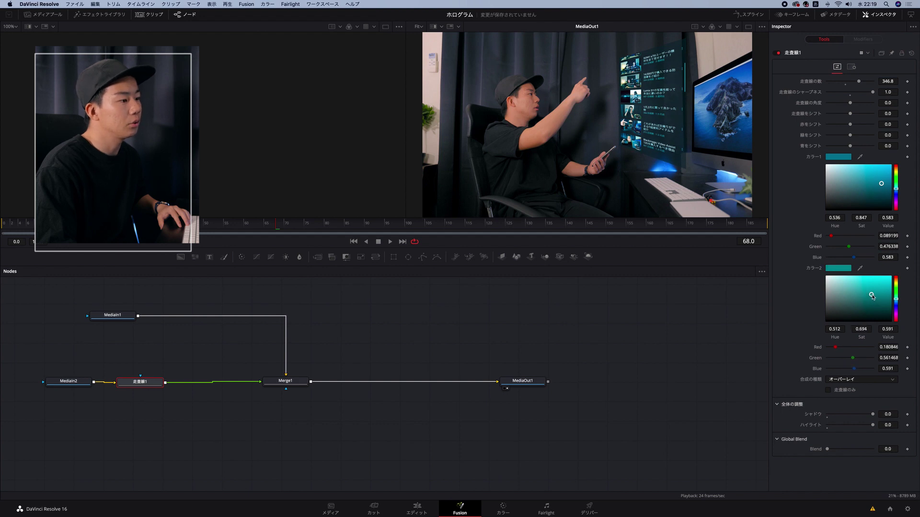
left_click_drag(896, 300, 896, 297)
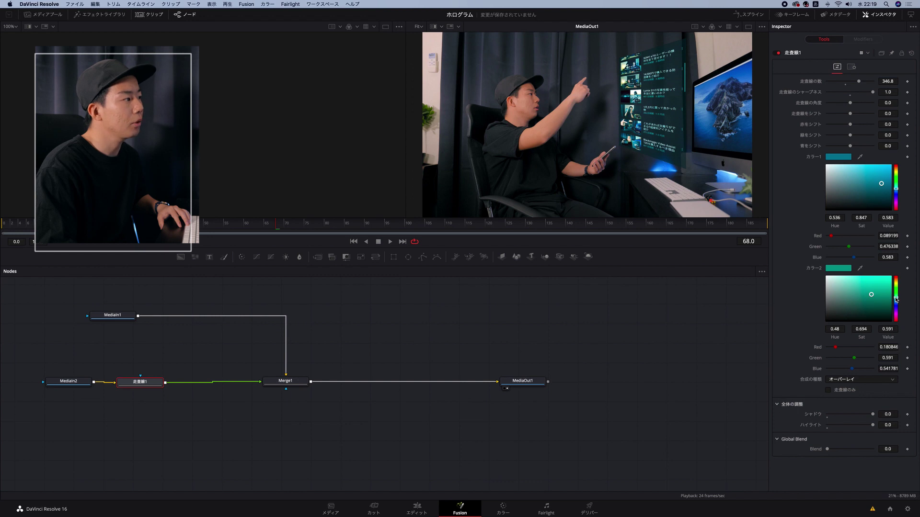
left_click_drag(895, 299, 896, 300)
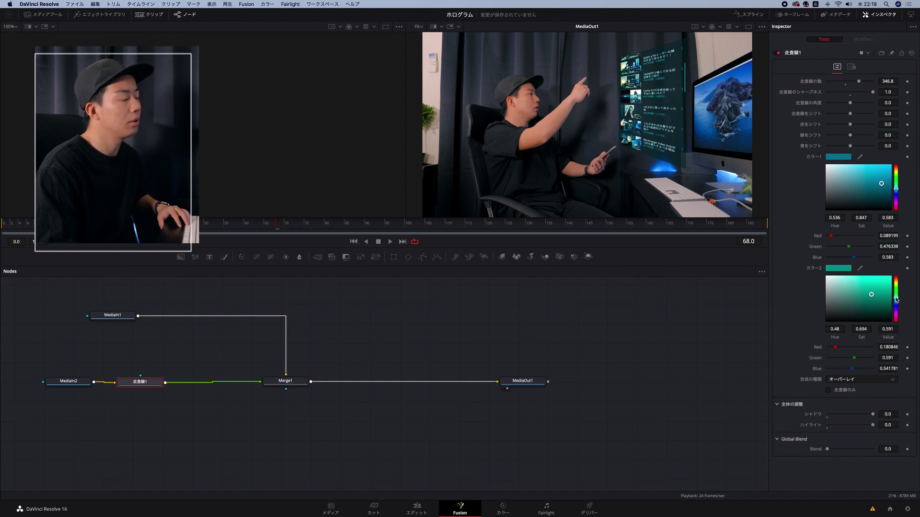
left_click_drag(896, 192, 897, 190)
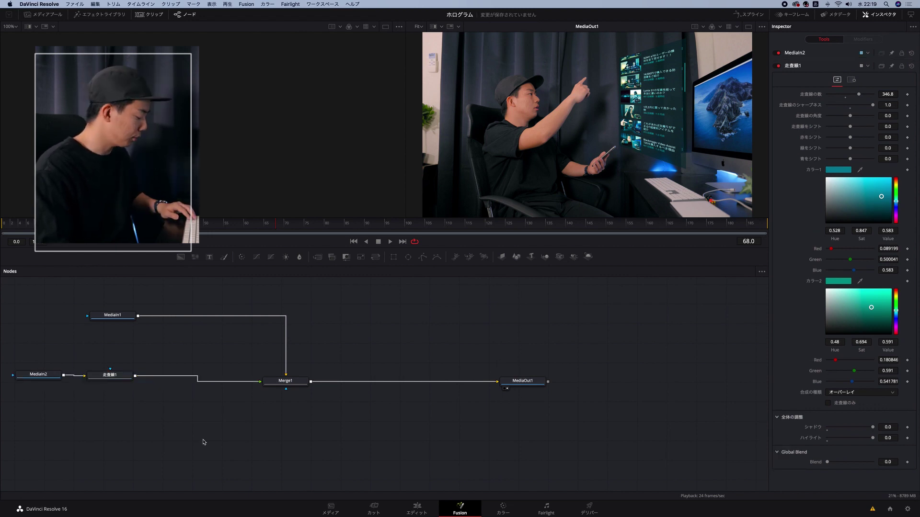
Step: Add a Shadow node from the tool selector and insert it between 走査線1 and Merge1
key("shift+space")
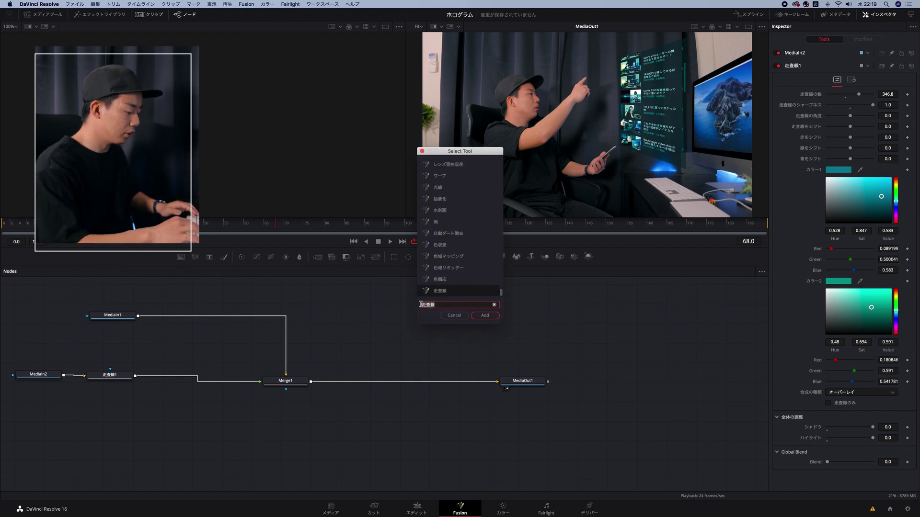
key("BackSpace")
type("S")
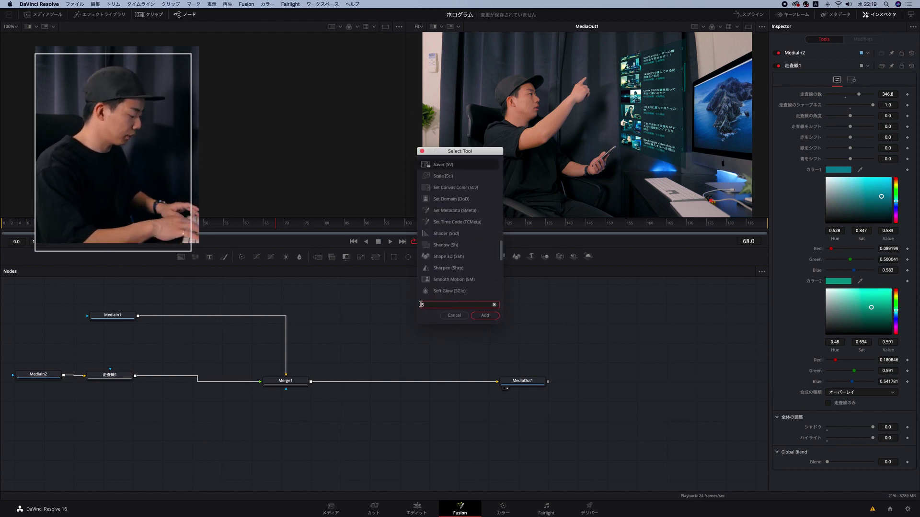
type("h")
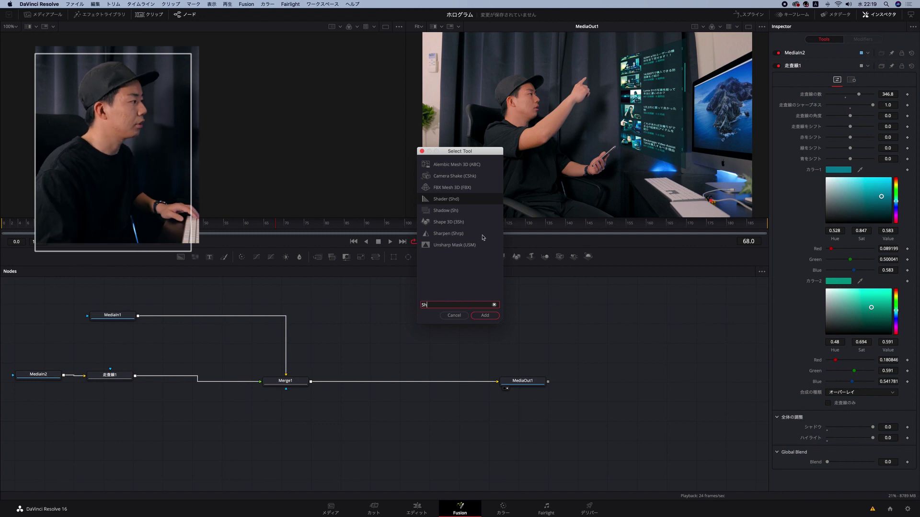
left_click(449, 210)
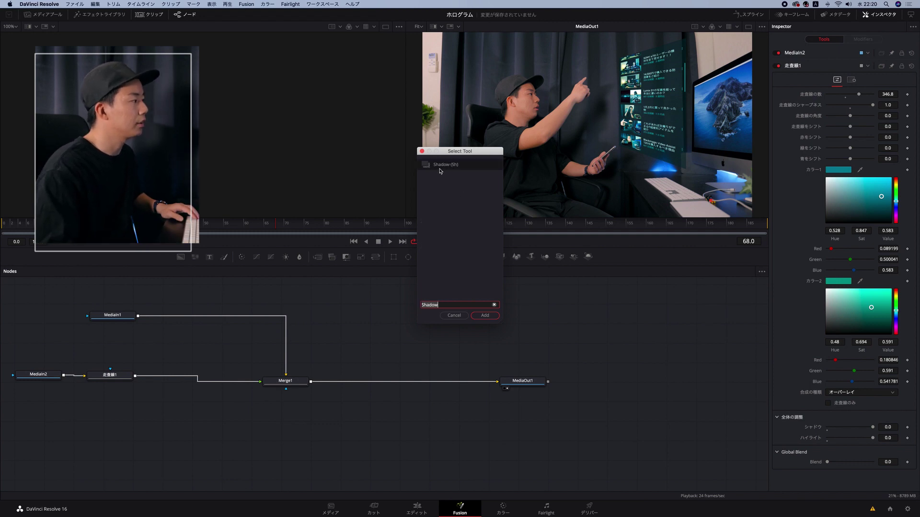
left_click(485, 316)
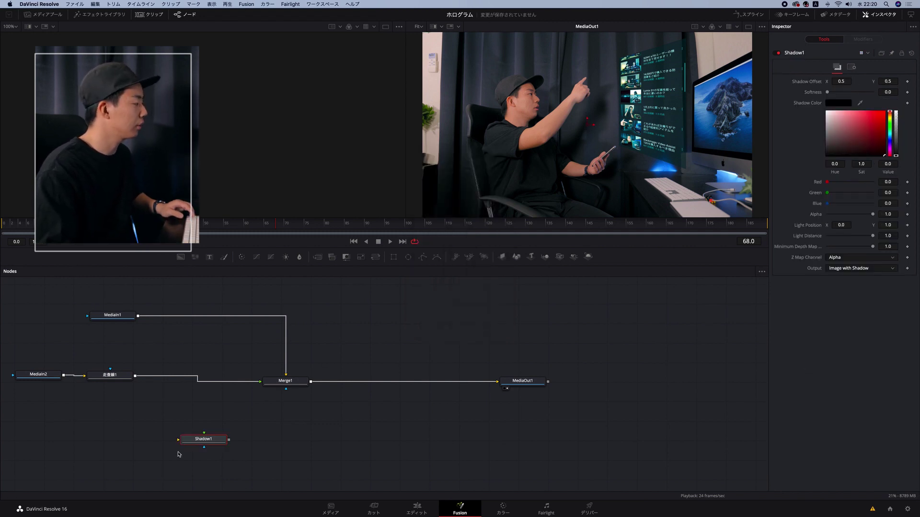
left_click_drag(205, 443, 195, 377)
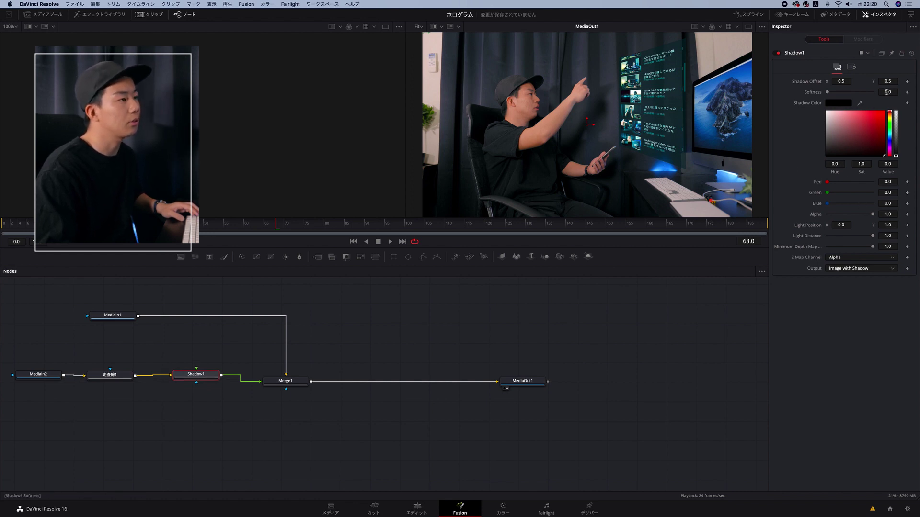
Step: Turn Shadow1 into a teal glow with hue 0.488, saturation 0.759, value 0.417 and softness 0.02515, and preview it in playback
left_click_drag(827, 92, 873, 92)
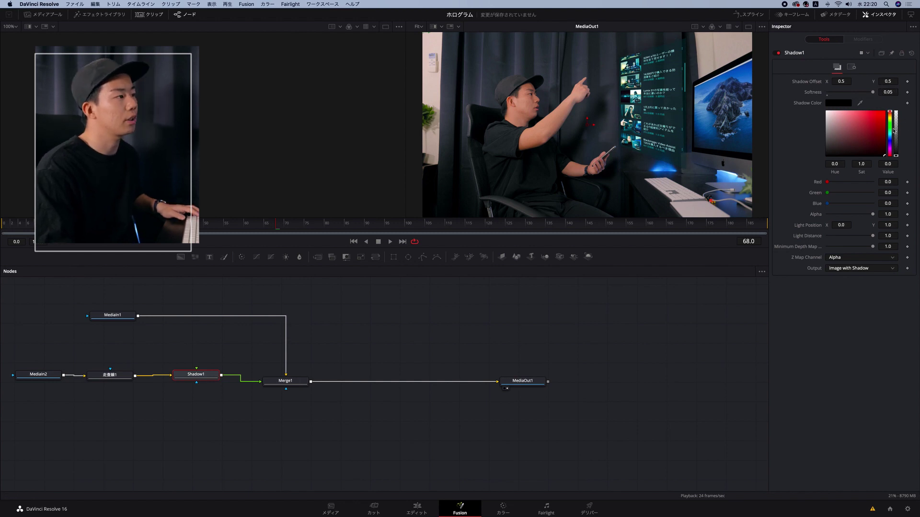
left_click_drag(837, 119, 829, 114)
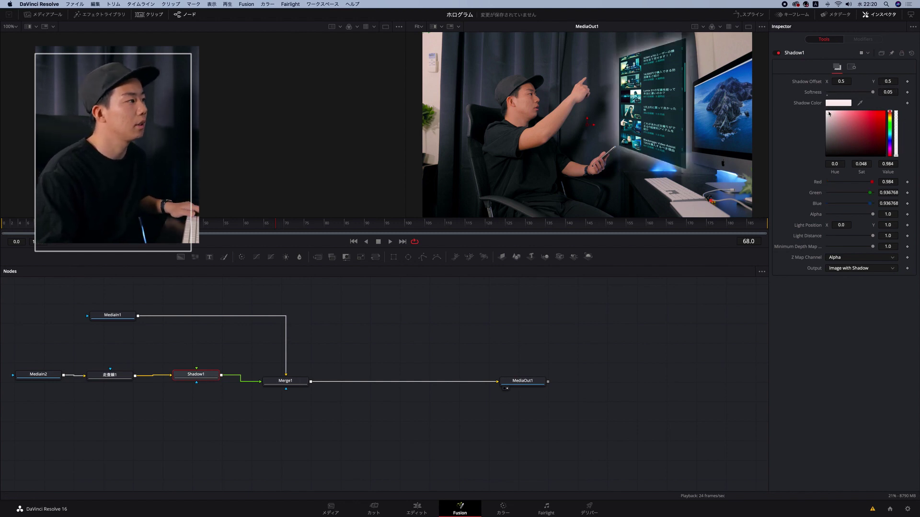
left_click_drag(893, 136, 872, 140)
left_click(876, 133)
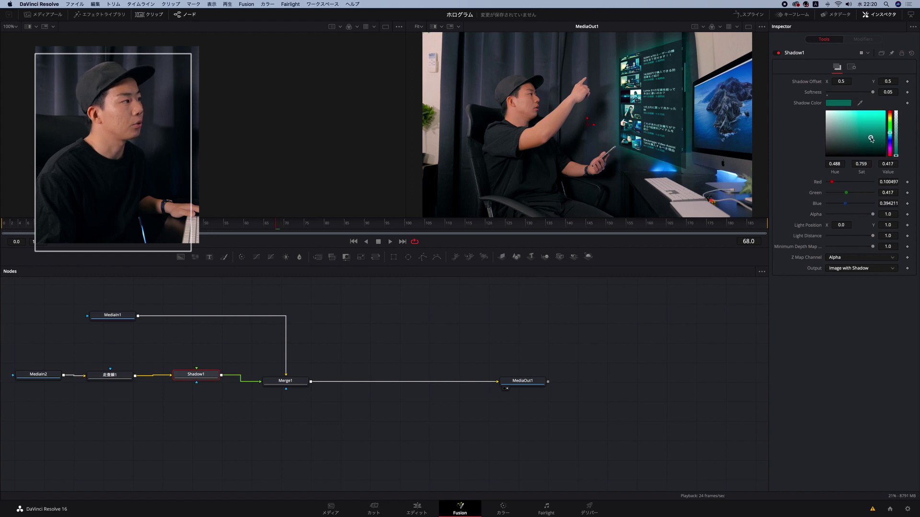
left_click(825, 91)
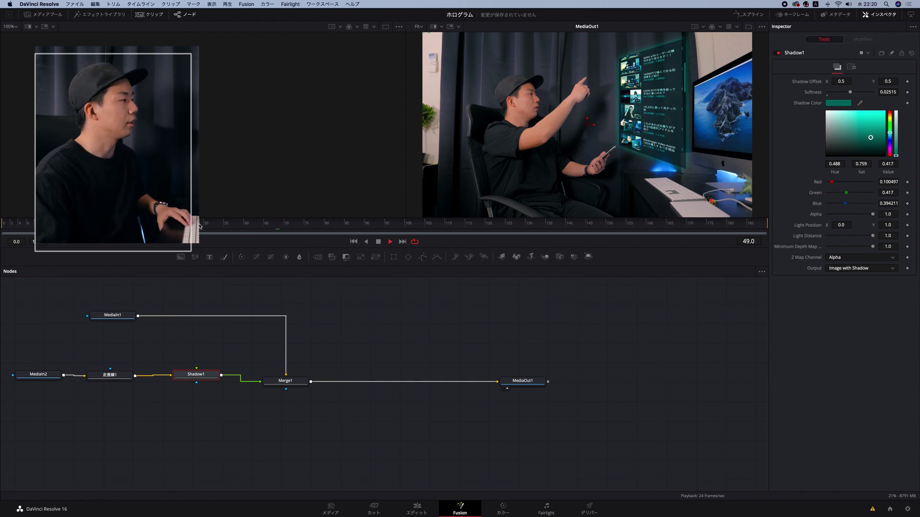
key("space")
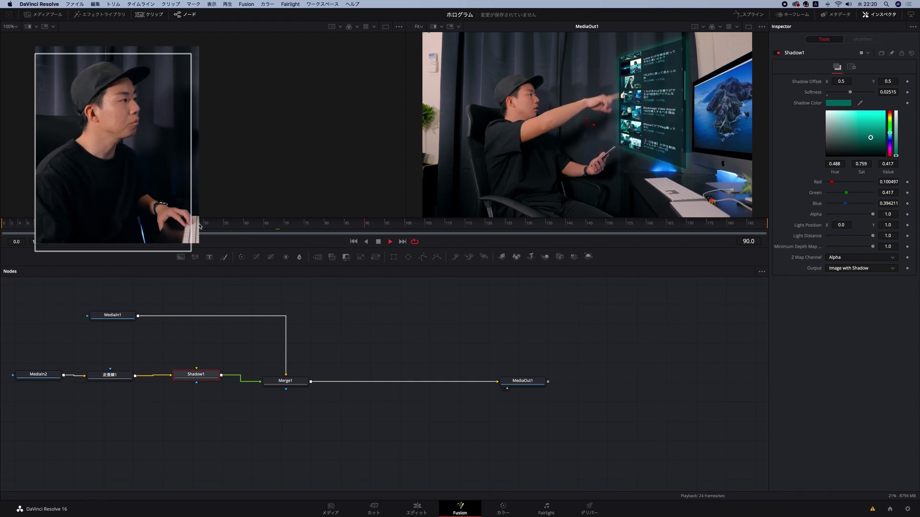
key("space")
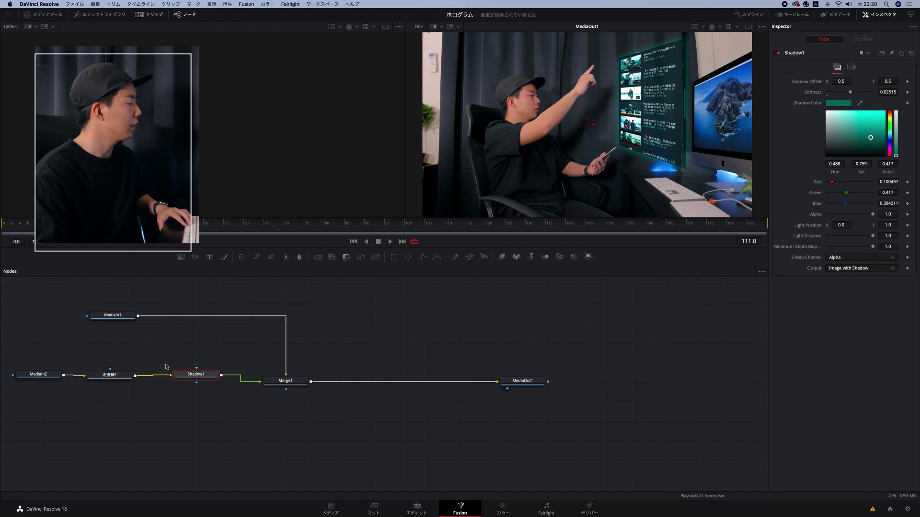
Step: Make room between Shadow1 and Merge1 and insert a Transform node after Shadow1
left_click_drag(197, 375, 170, 376)
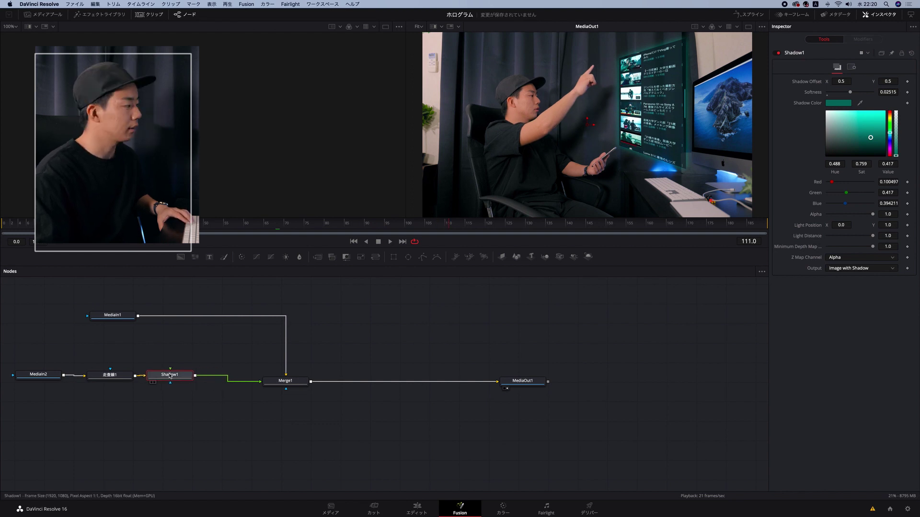
left_click_drag(306, 382, 373, 378)
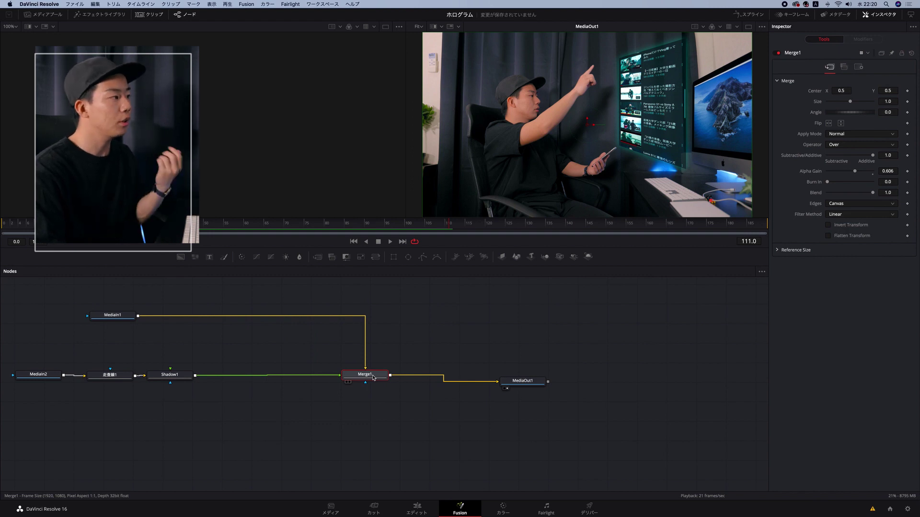
left_click(175, 377)
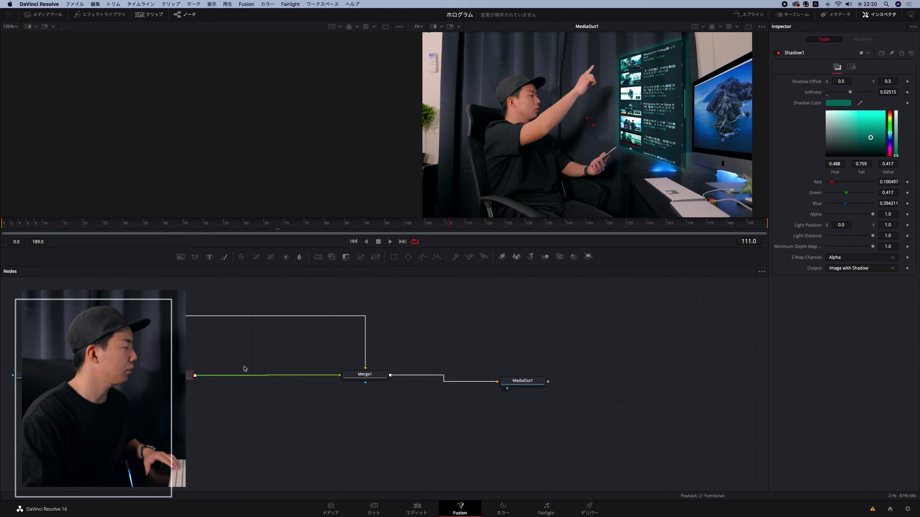
left_click(378, 259)
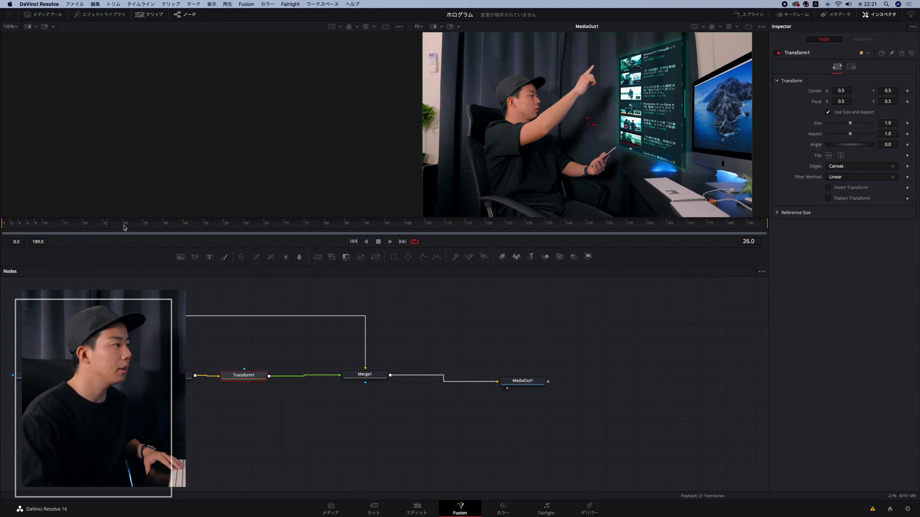
Step: Find the moment the phone is raised, at frame 15, and keyframe Transform1's Center and Size there
left_click_drag(125, 228, 99, 226)
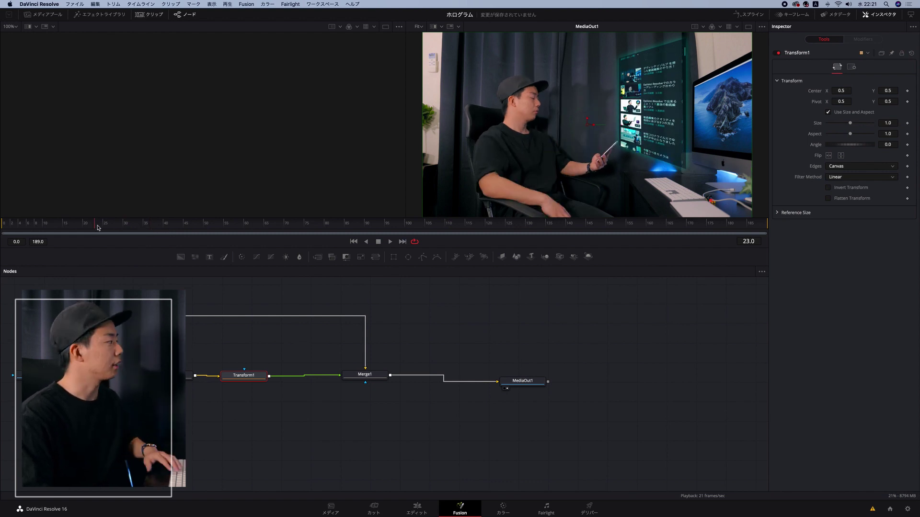
key("space")
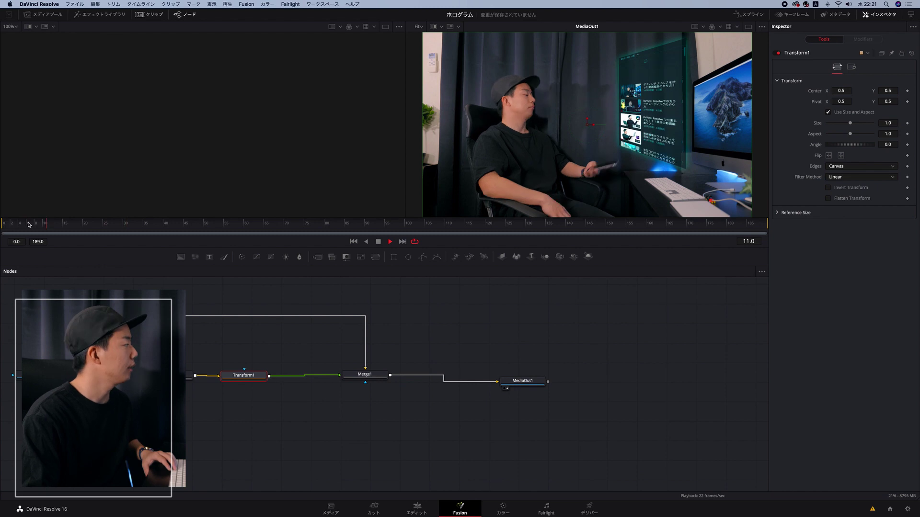
left_click(2, 224)
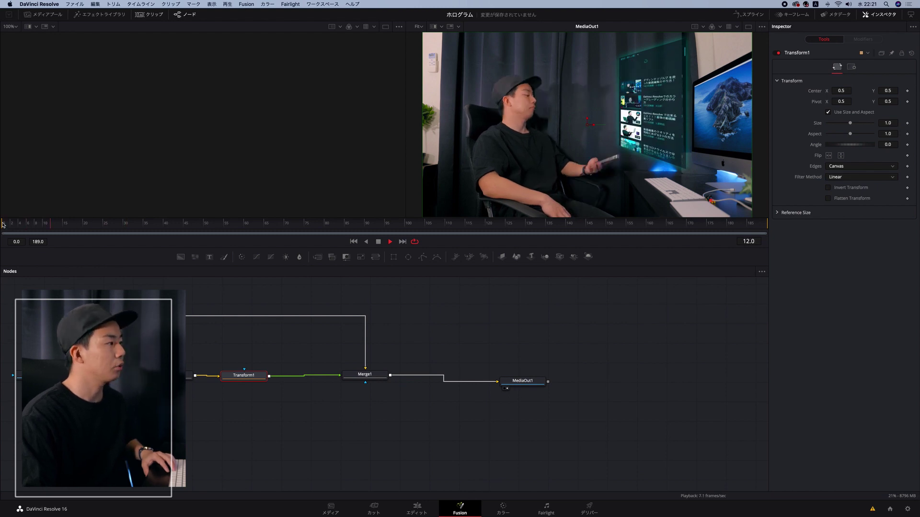
key("space")
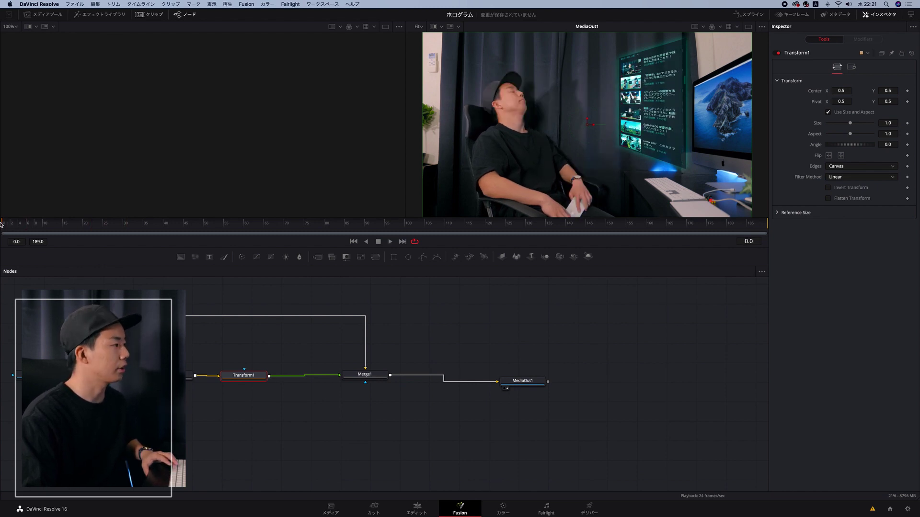
key("space")
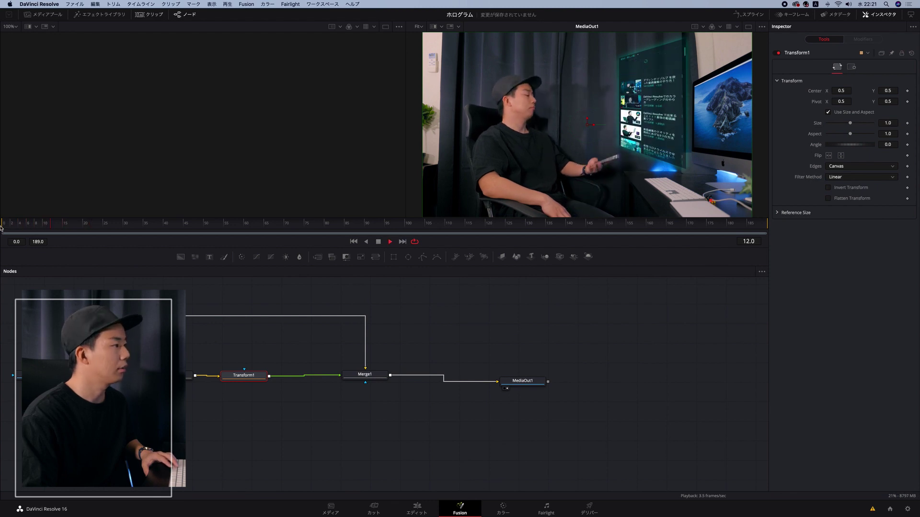
key("space")
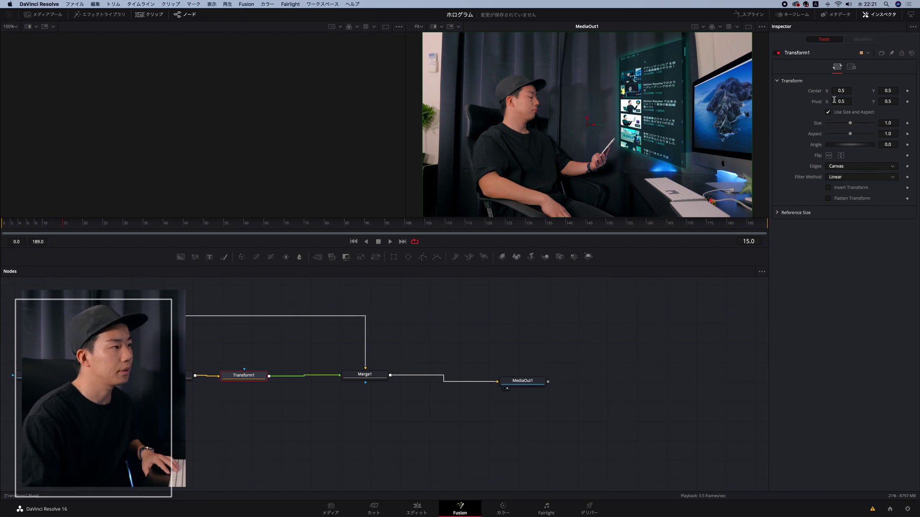
left_click(908, 91)
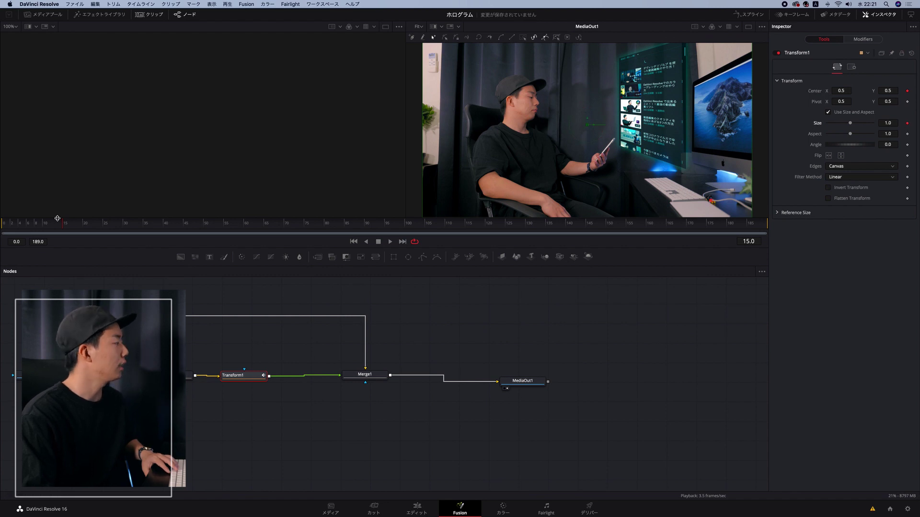
Step: At frame 8, set Transform1's Pivot to X 0.492, Y 0.074 and its Size to 0.16 so the hologram shrinks onto the phone
left_click_drag(60, 223, 24, 222)
key("space")
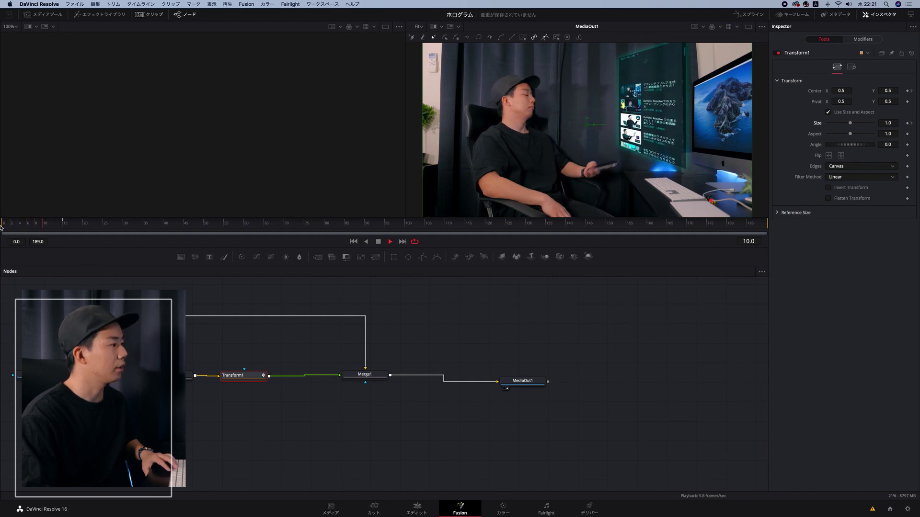
left_click_drag(41, 228, 37, 227)
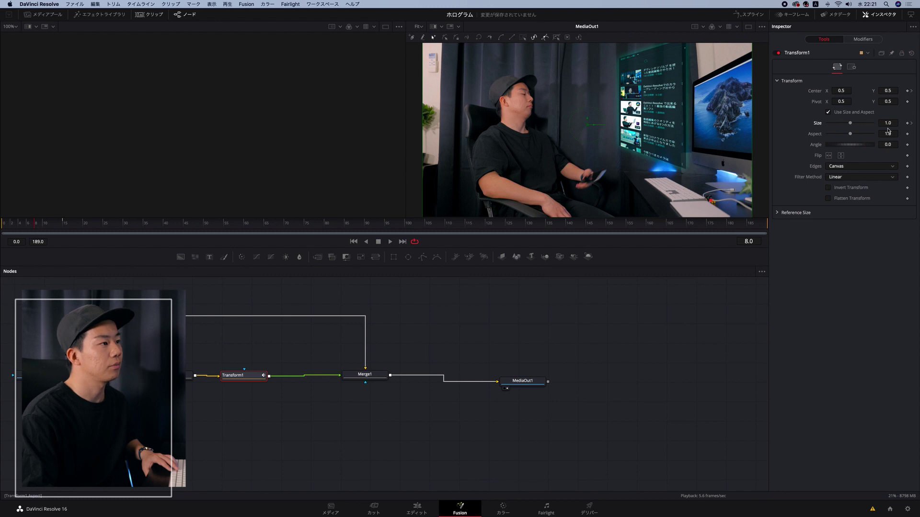
left_click_drag(890, 123, 685, 139)
left_click_drag(844, 101, 811, 104)
left_click_drag(886, 102, 736, 102)
left_click_drag(890, 123, 863, 105)
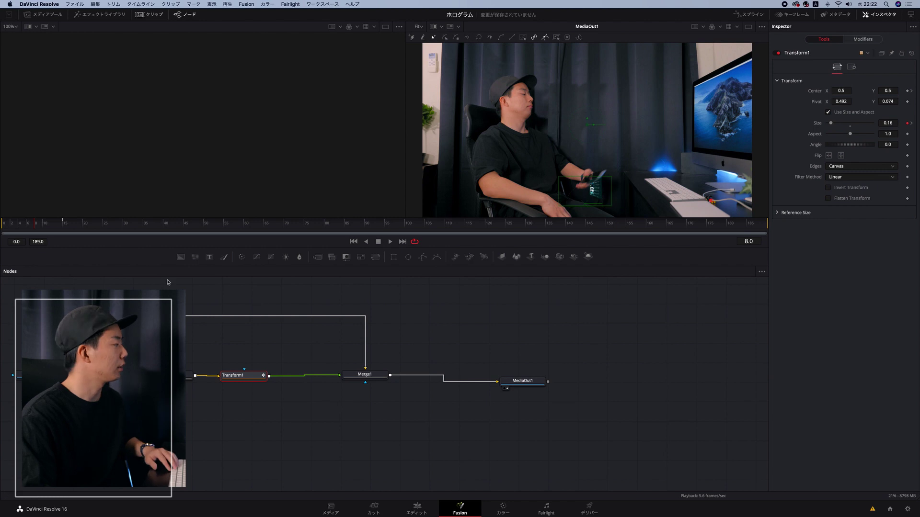
Step: Play the composition from frame 0 and check the early frames of the hologram's emergence from the phone
left_click(1, 222)
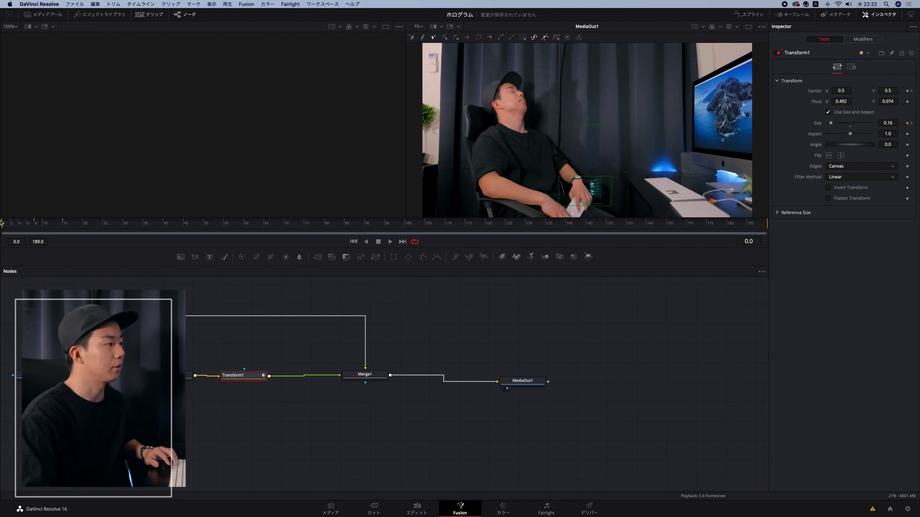
key("space")
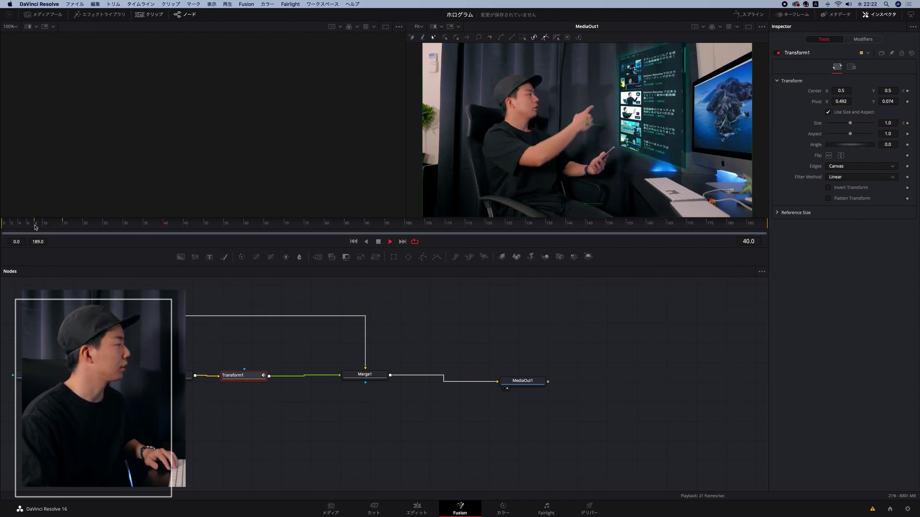
left_click(17, 223)
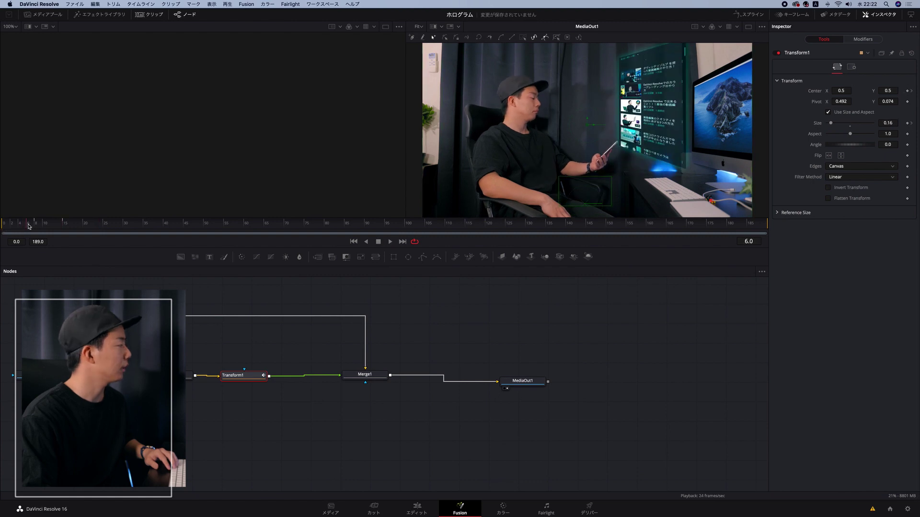
Step: At frame 0, set Transform1's Size to 0.0 to hide the hologram, and preview the emergence in playback
left_click(1, 226)
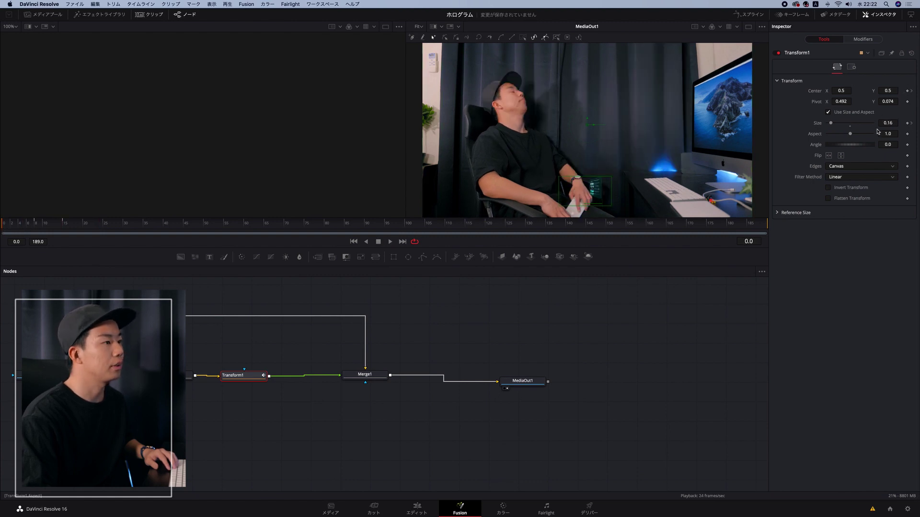
key("Return")
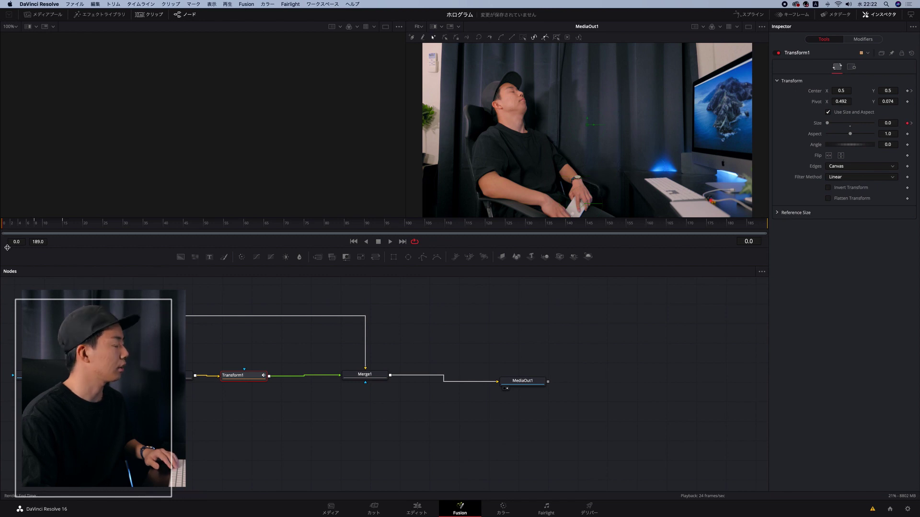
key("space")
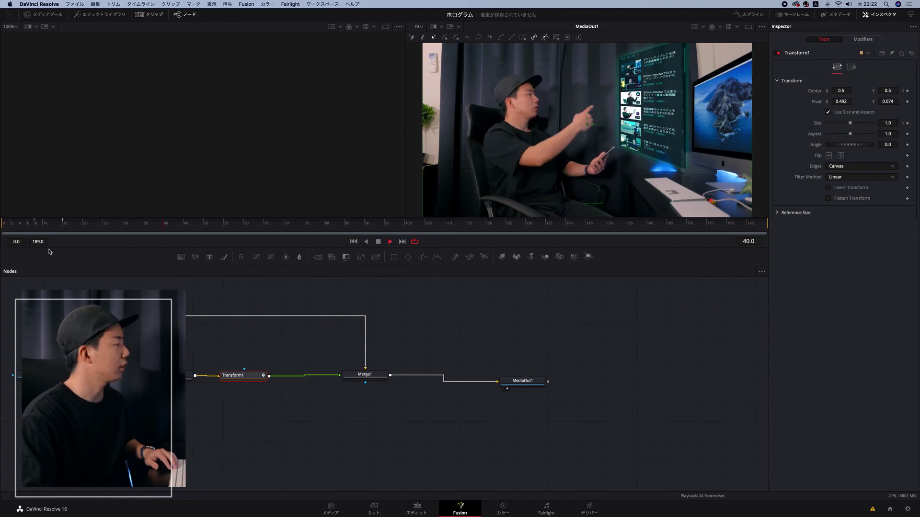